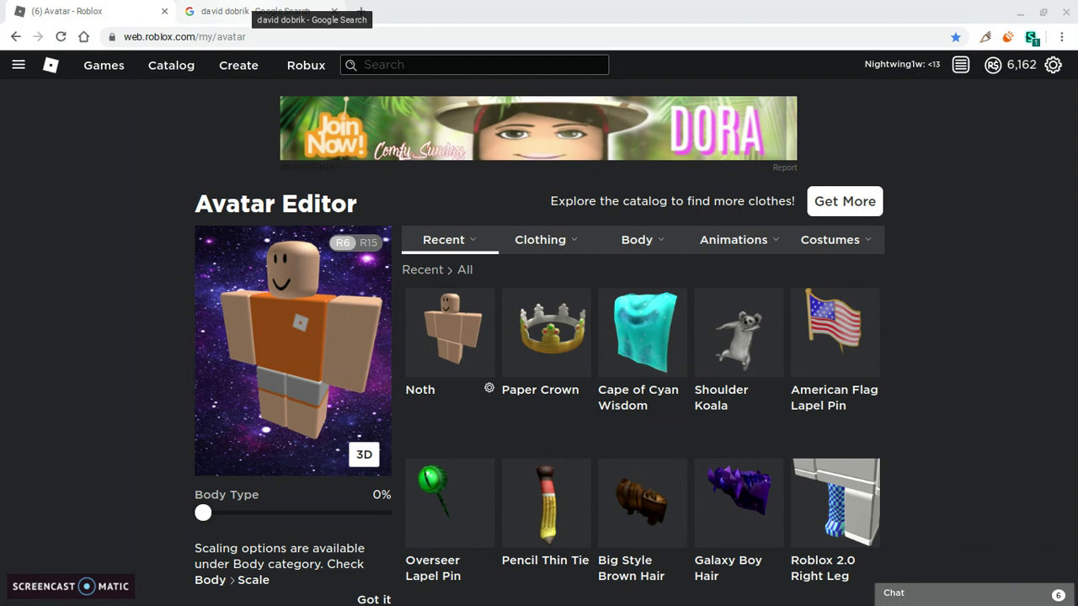
# - Switch to the 'david dobrik - Google Search' tab to view the reference photos
pyautogui.click(247, 11)
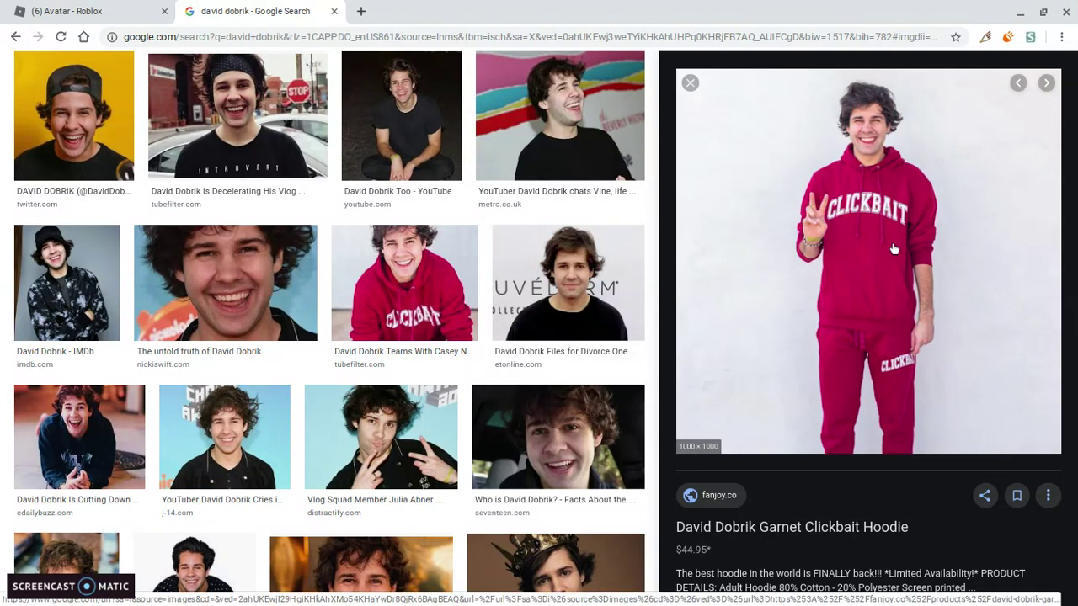
# - Return to the '(6) Avatar - Roblox' tab with the Avatar Editor
pyautogui.click(80, 6)
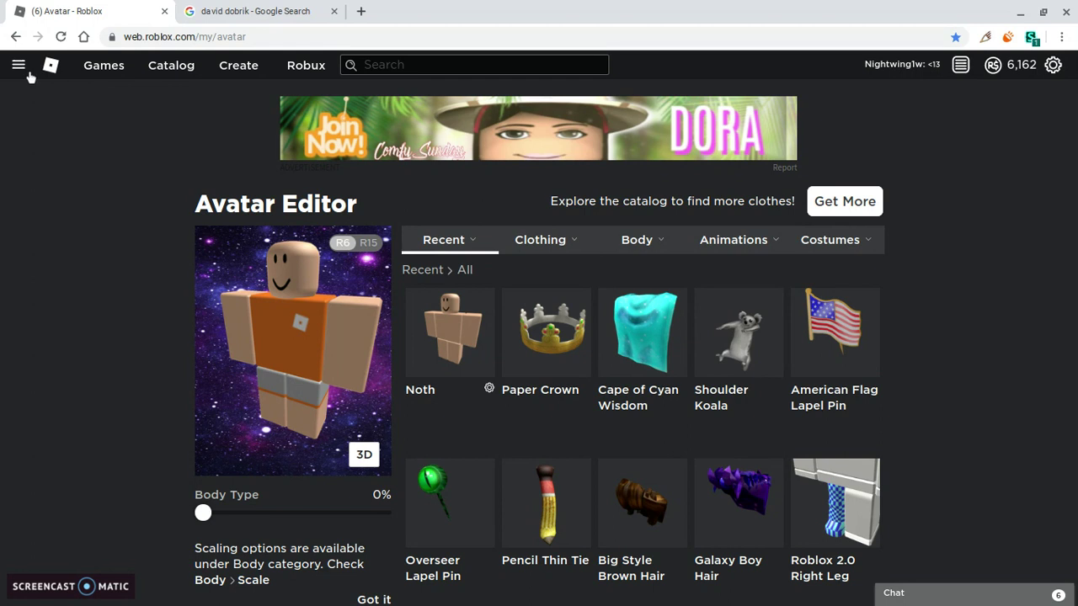
pyautogui.moveTo(546, 240)
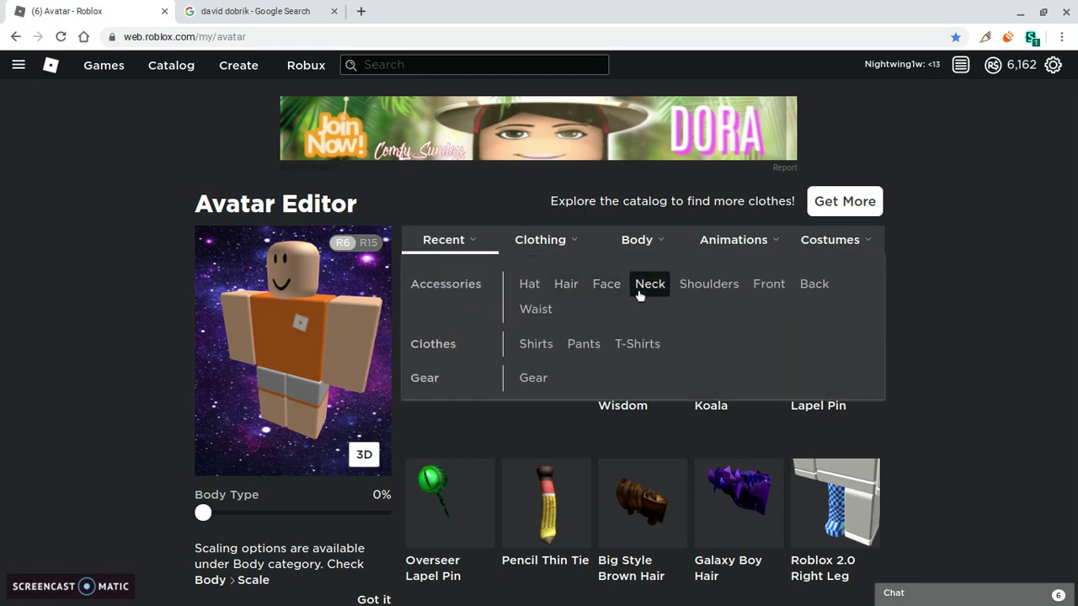
# - Browse the Hair accessories, comparing them against the David Dobrik reference photos
pyautogui.click(556, 288)
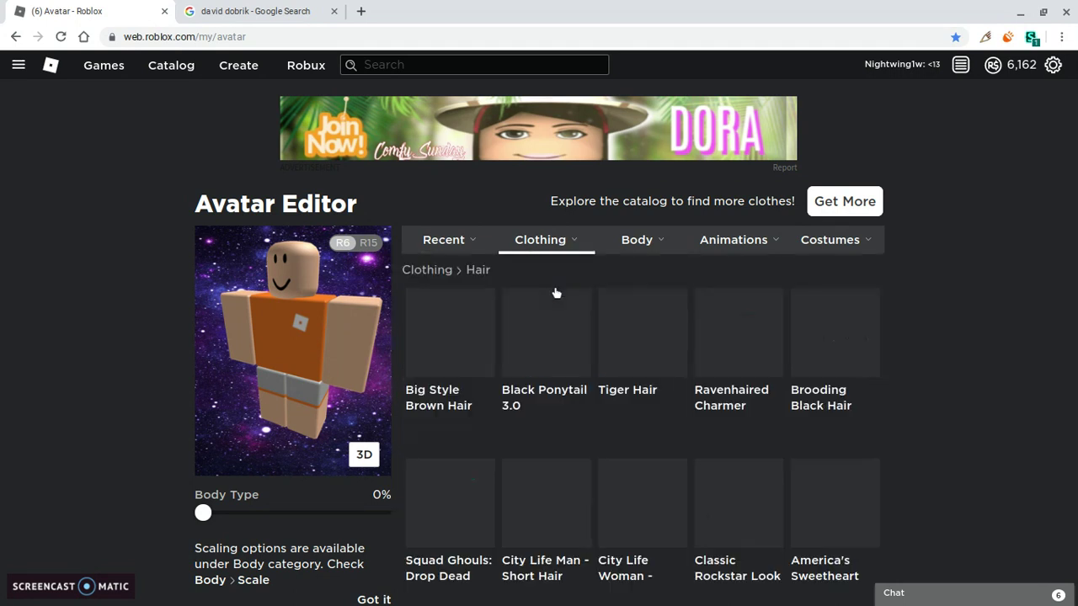
pyautogui.scroll(-1, 528, 331)
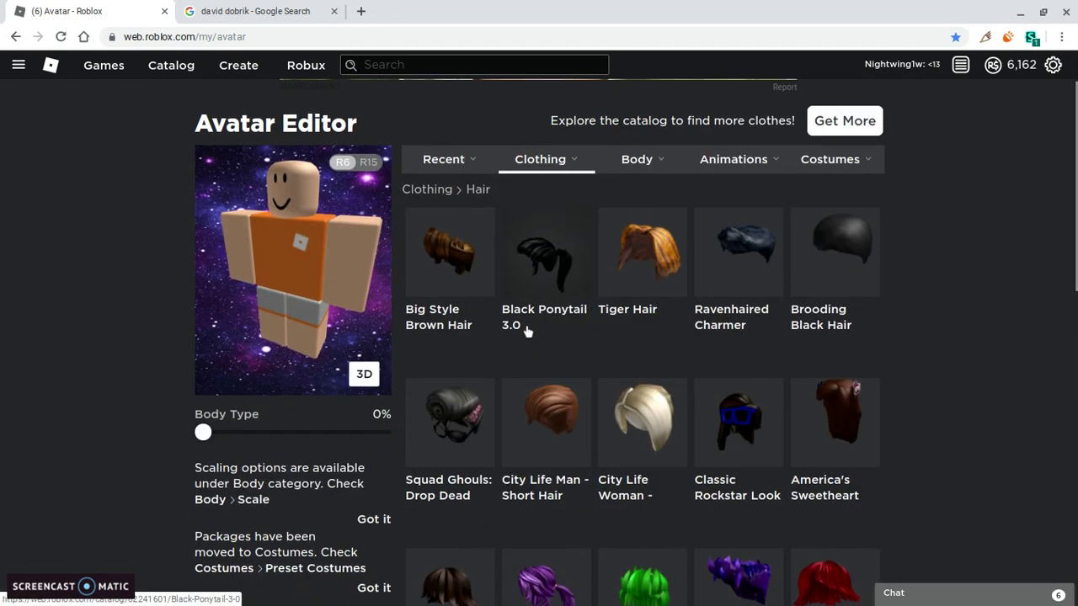
pyautogui.click(187, 9)
pyautogui.click(92, 11)
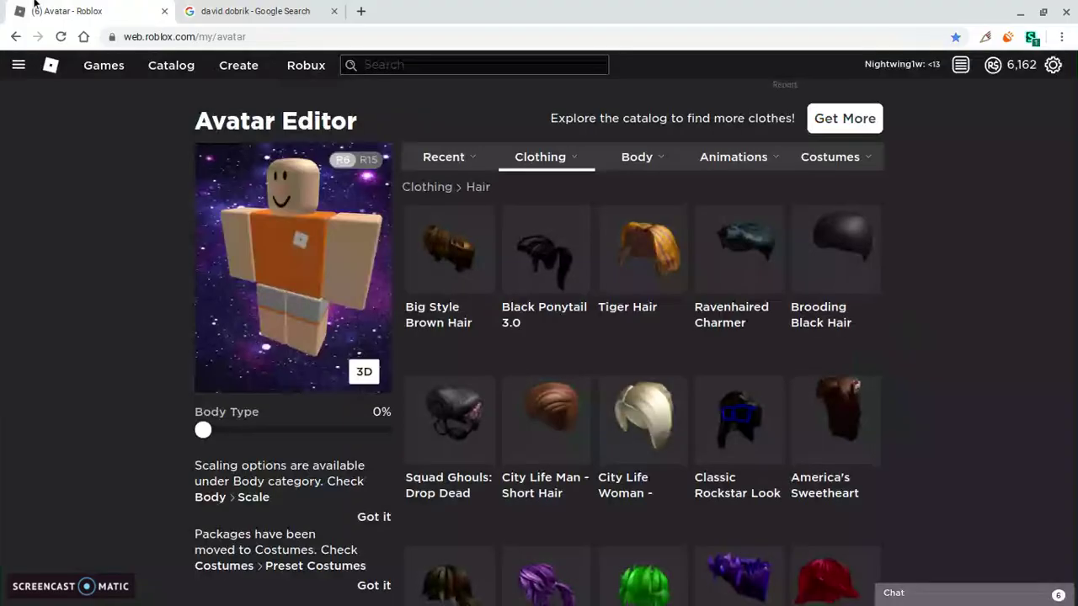
pyautogui.scroll(-1, 268, 186)
pyautogui.scroll(-1, 481, 253)
pyautogui.scroll(-1, 480, 252)
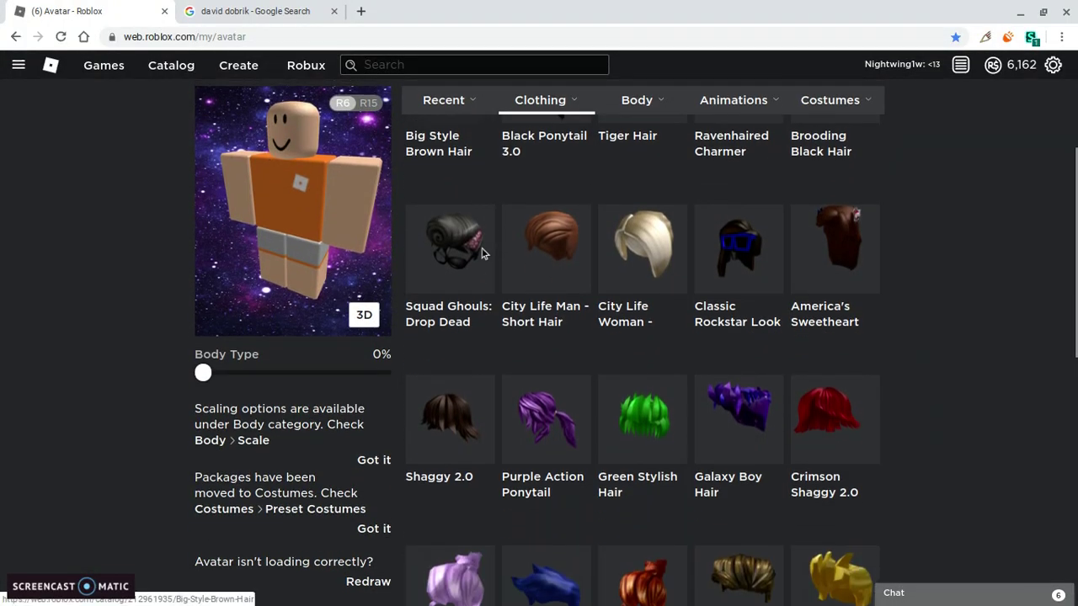
pyautogui.scroll(-2, 481, 253)
pyautogui.scroll(-3, 481, 252)
pyautogui.scroll(-2, 481, 250)
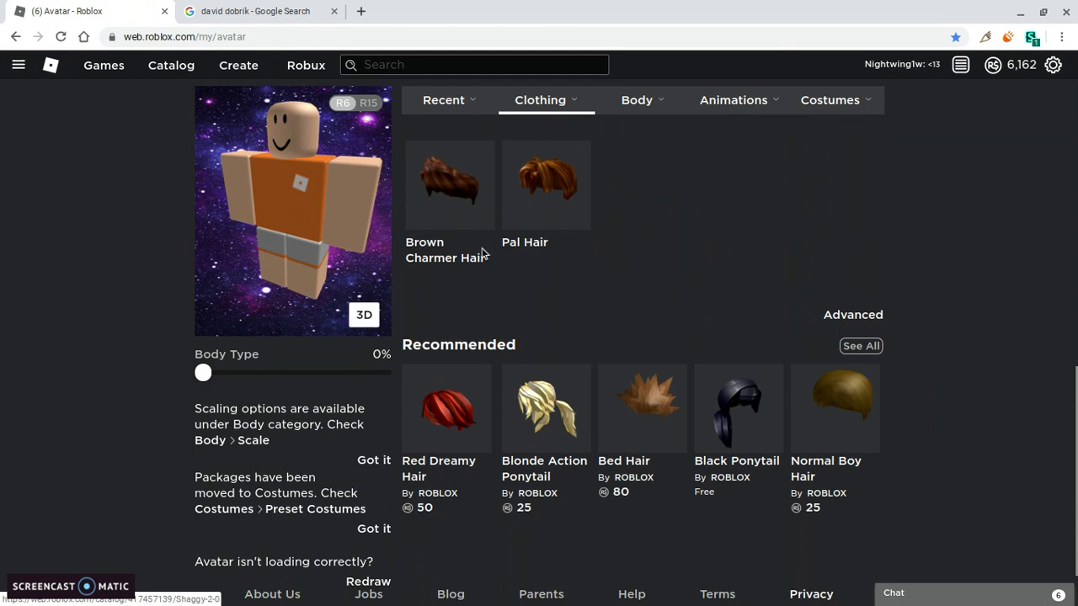
pyautogui.scroll(3, 481, 250)
# - After another look at the reference, equip Big Style Brown Hair on the avatar
pyautogui.click(240, 8)
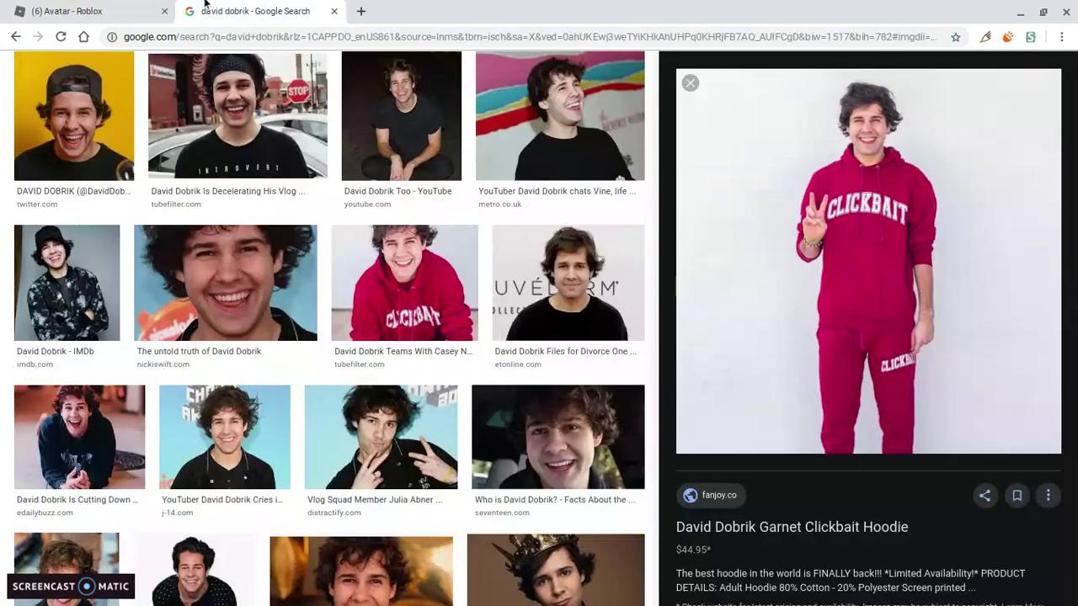
pyautogui.click(123, 4)
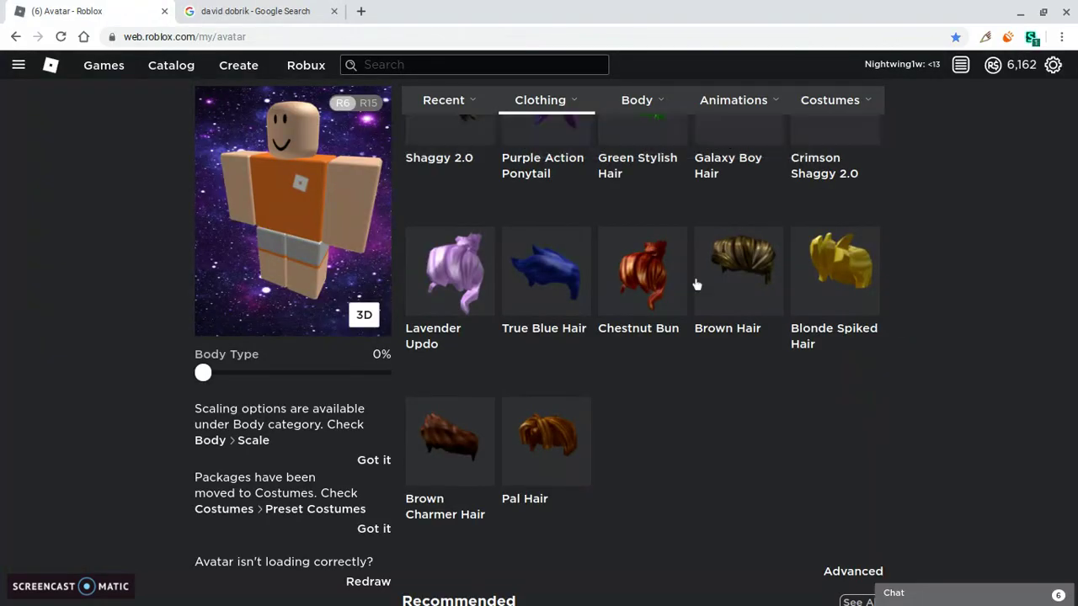
pyautogui.scroll(2, 696, 283)
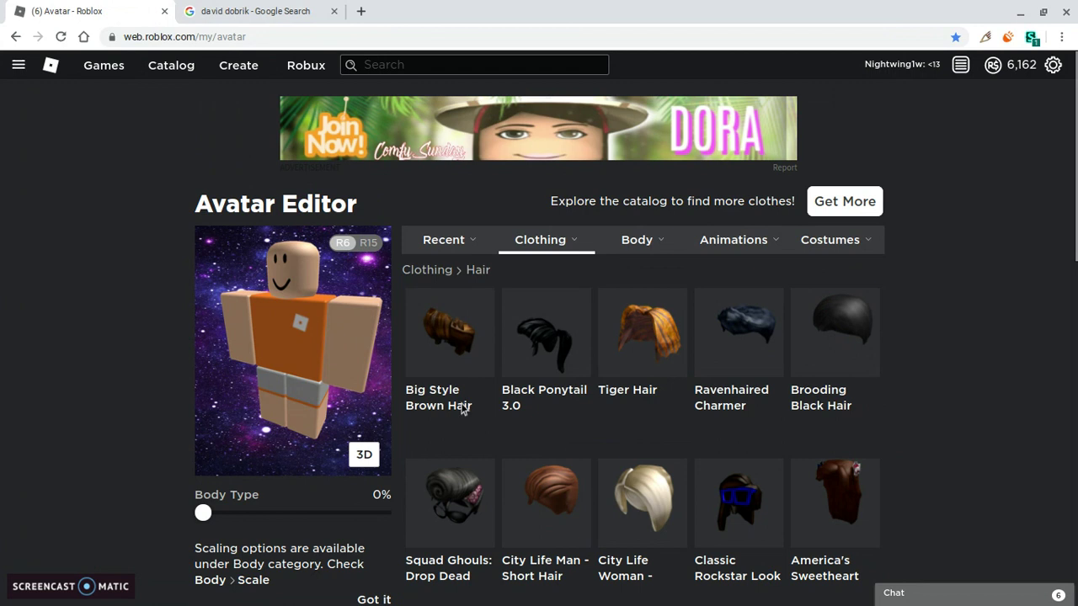
pyautogui.click(448, 345)
pyautogui.scroll(-4, 451, 349)
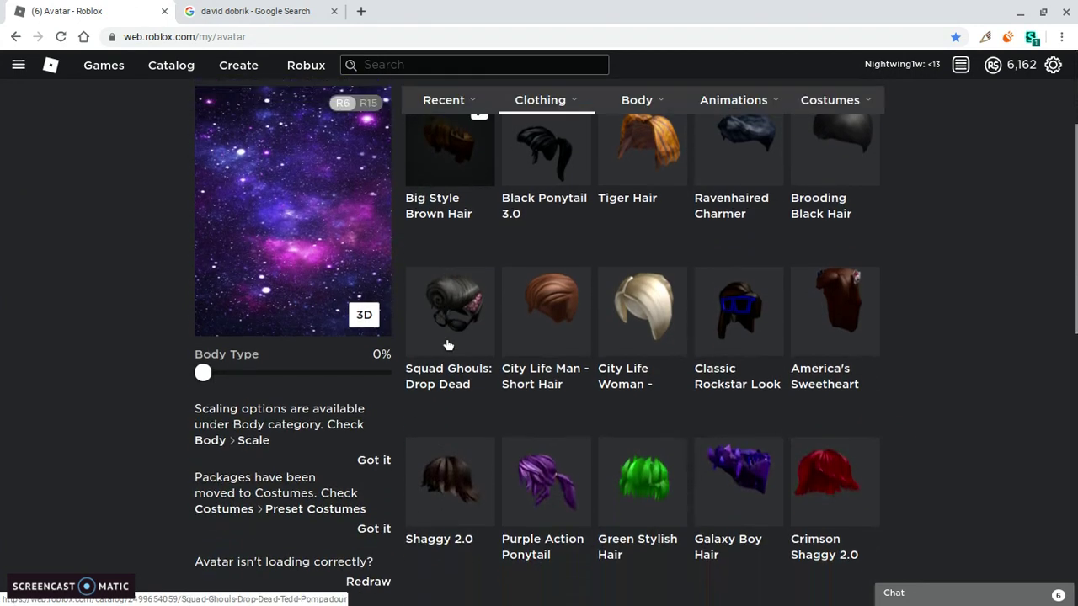
pyautogui.scroll(-2, 718, 387)
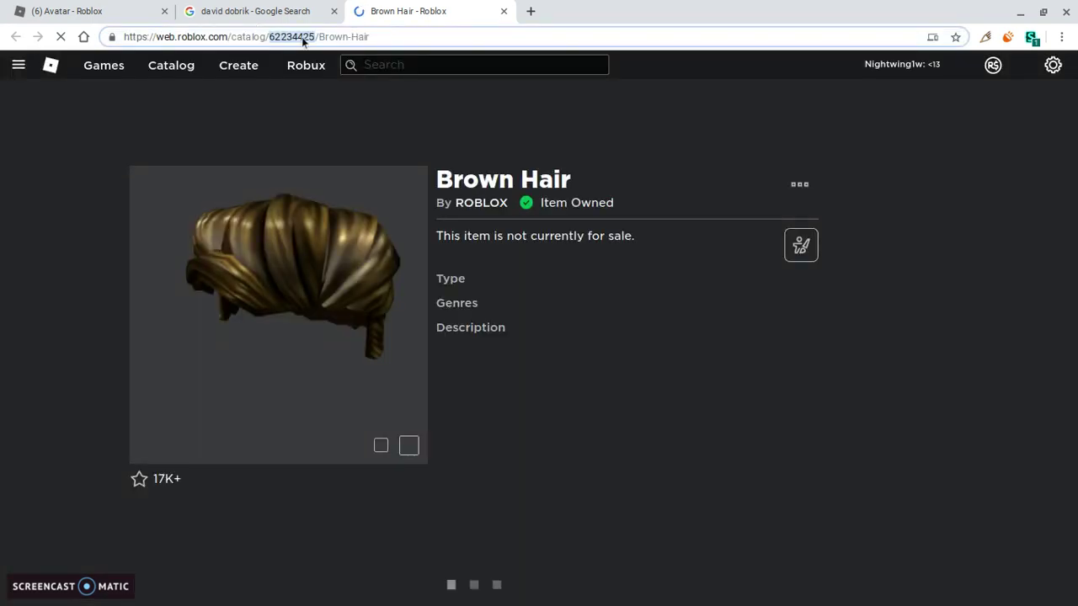
# - Add Brown Hair by pasting asset ID 62234425 into the Advanced asset ID list and saving
pyautogui.rightClick(304, 42)
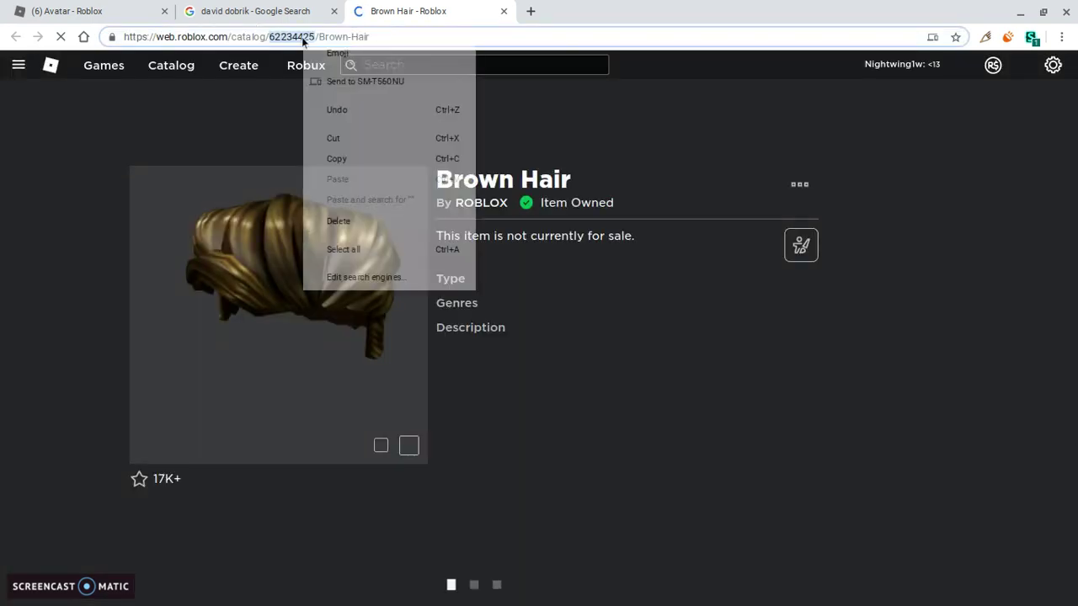
pyautogui.click(337, 158)
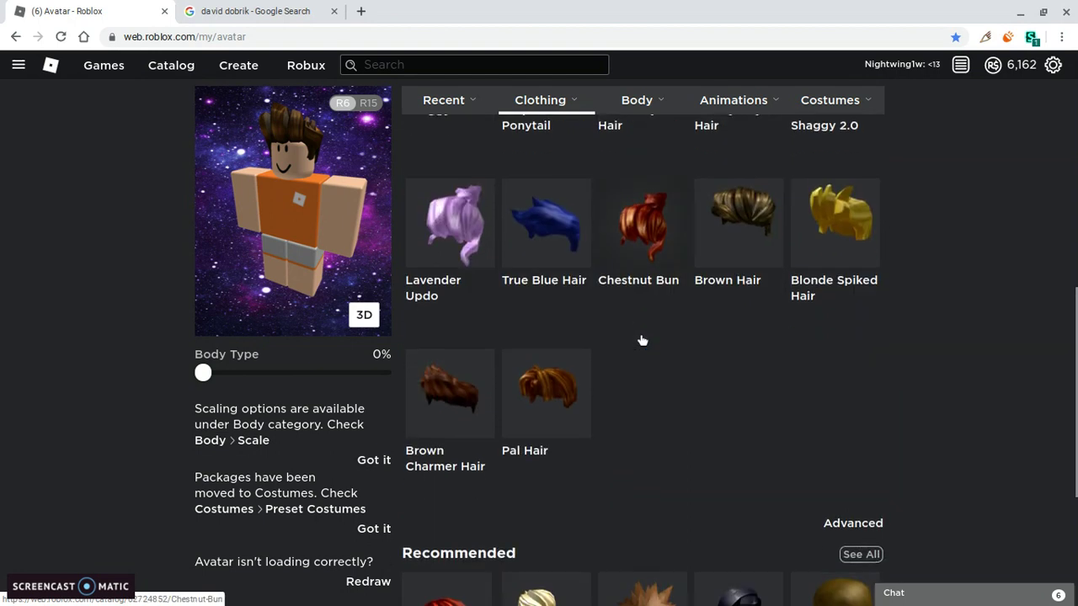
pyautogui.click(853, 513)
pyautogui.click(480, 168)
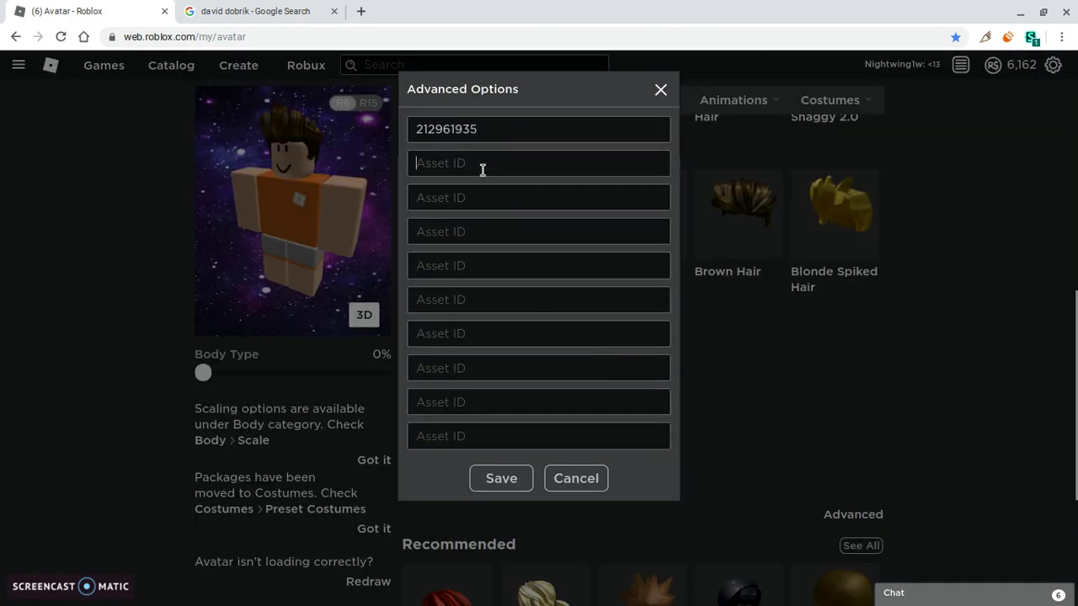
pyautogui.write('62234425')
pyautogui.click(505, 479)
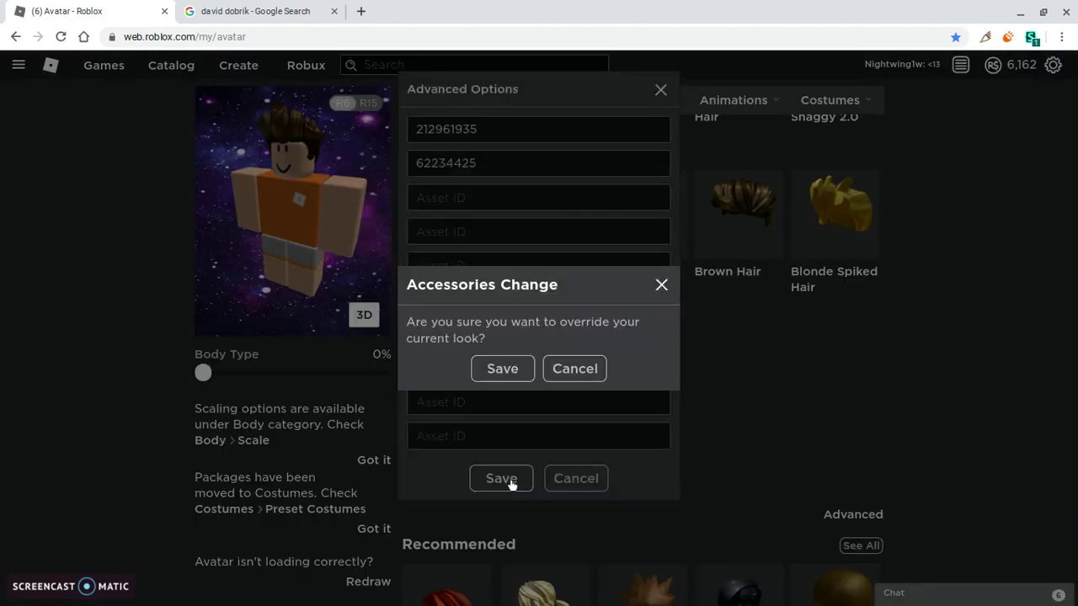
pyautogui.click(515, 368)
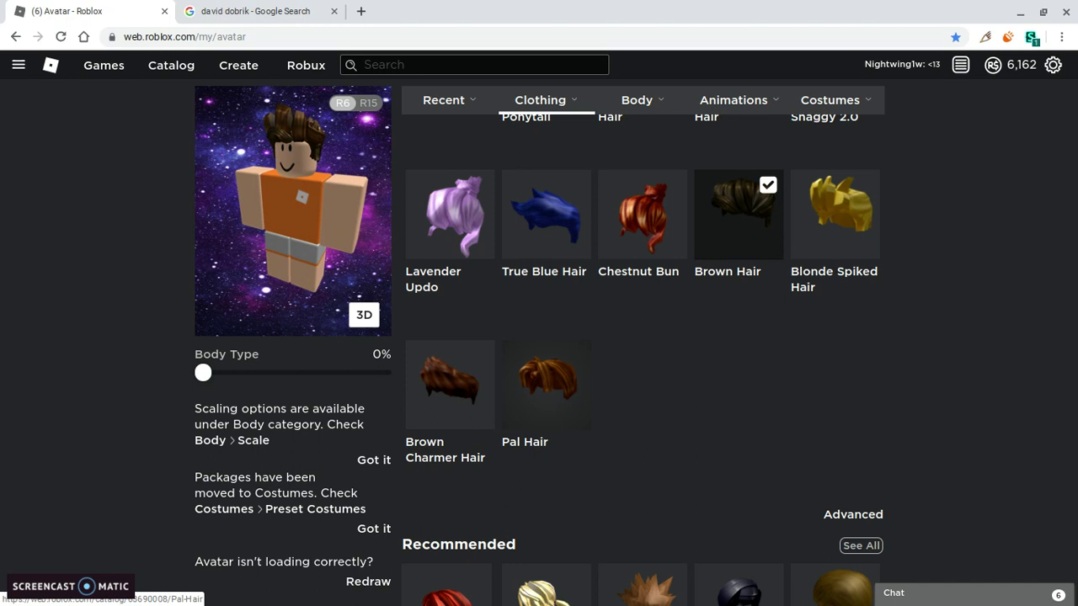
pyautogui.click(256, 12)
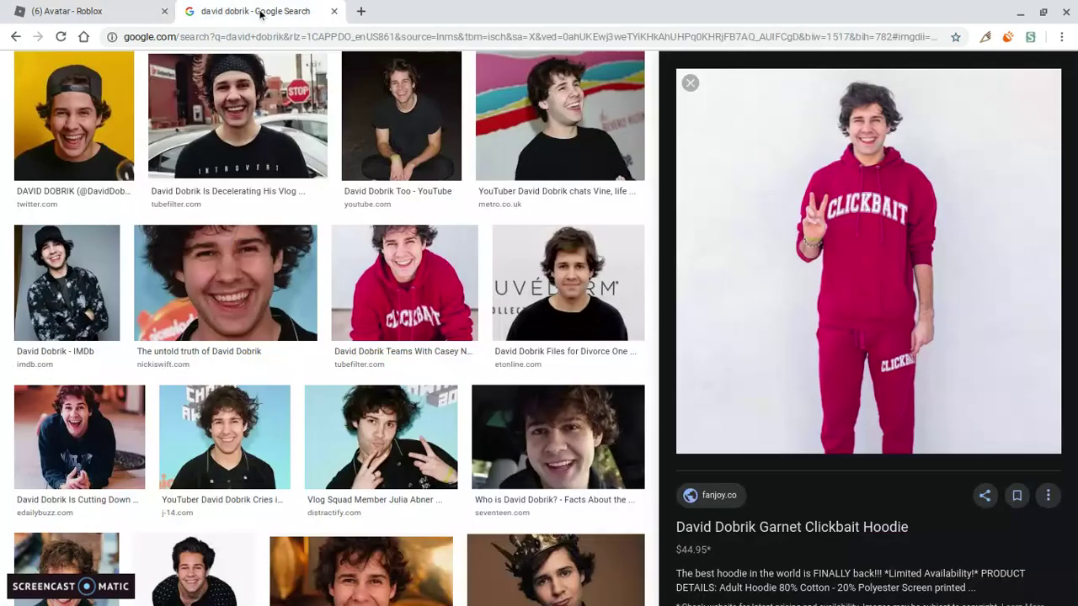
pyautogui.click(102, 4)
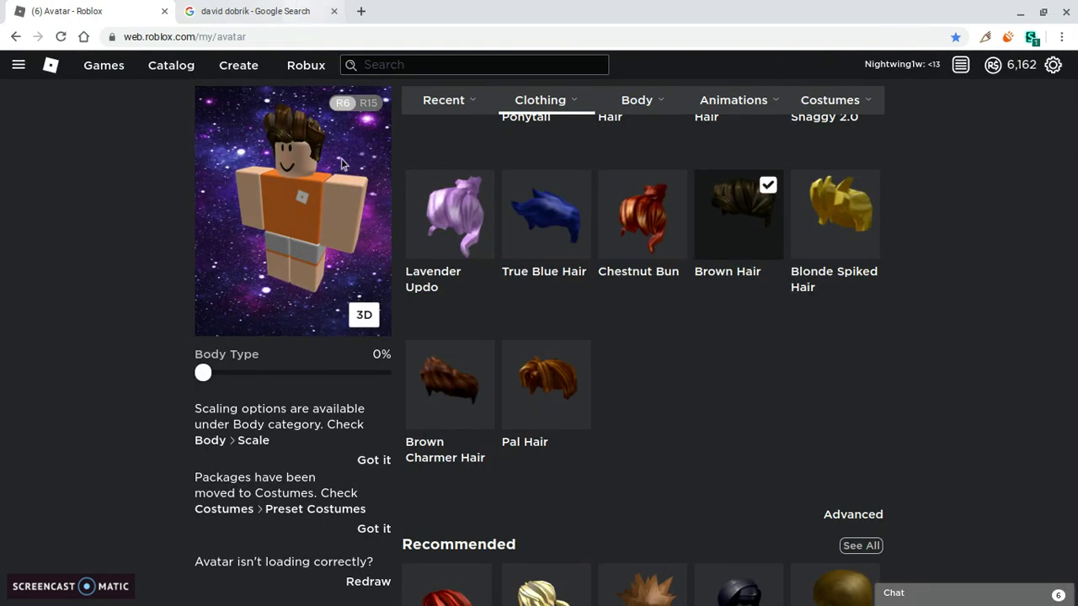
pyautogui.click(252, 11)
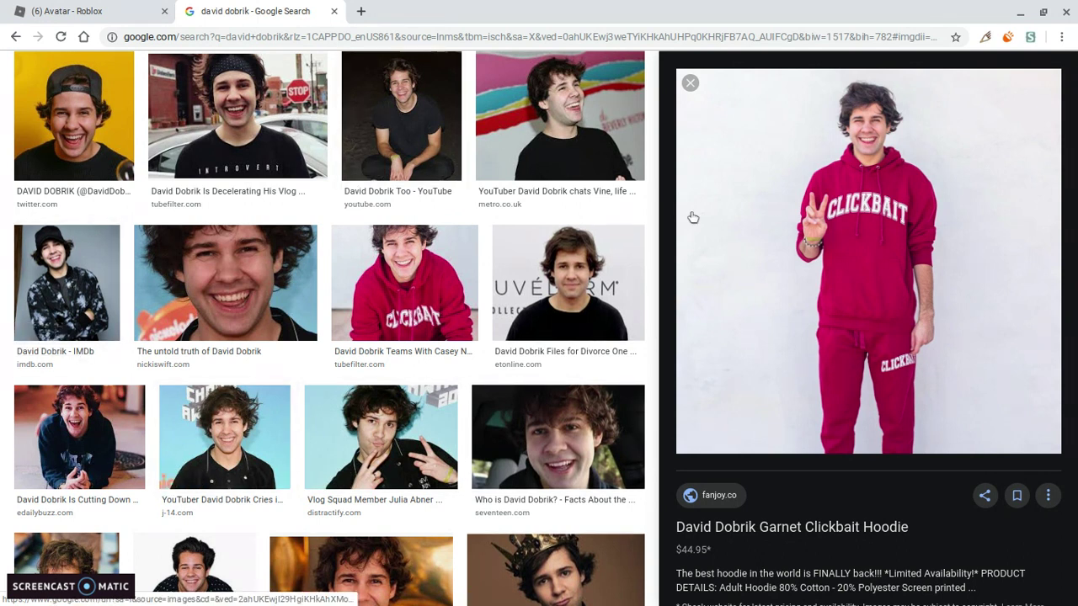
pyautogui.moveTo(868, 261)
pyautogui.click(67, 7)
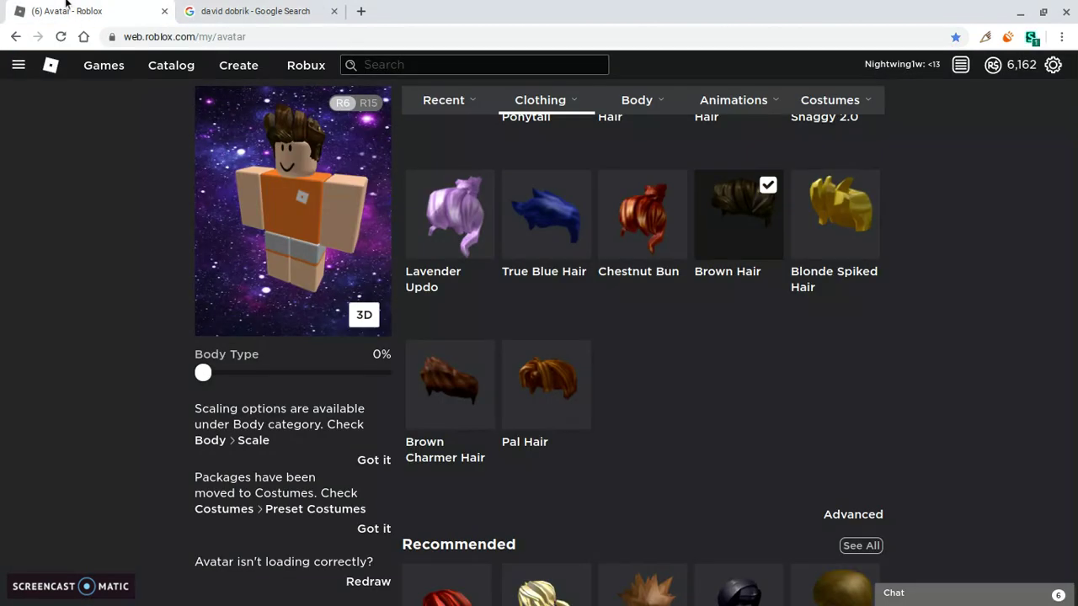
# - Go to the catalog's Shirts category from the site navigation
pyautogui.click(17, 66)
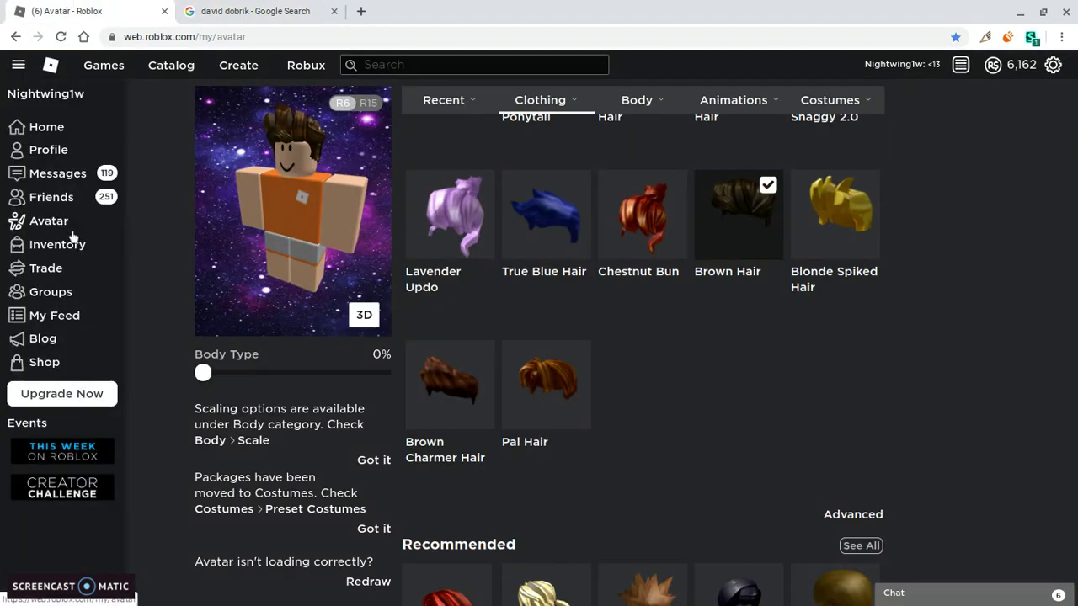
pyautogui.click(168, 76)
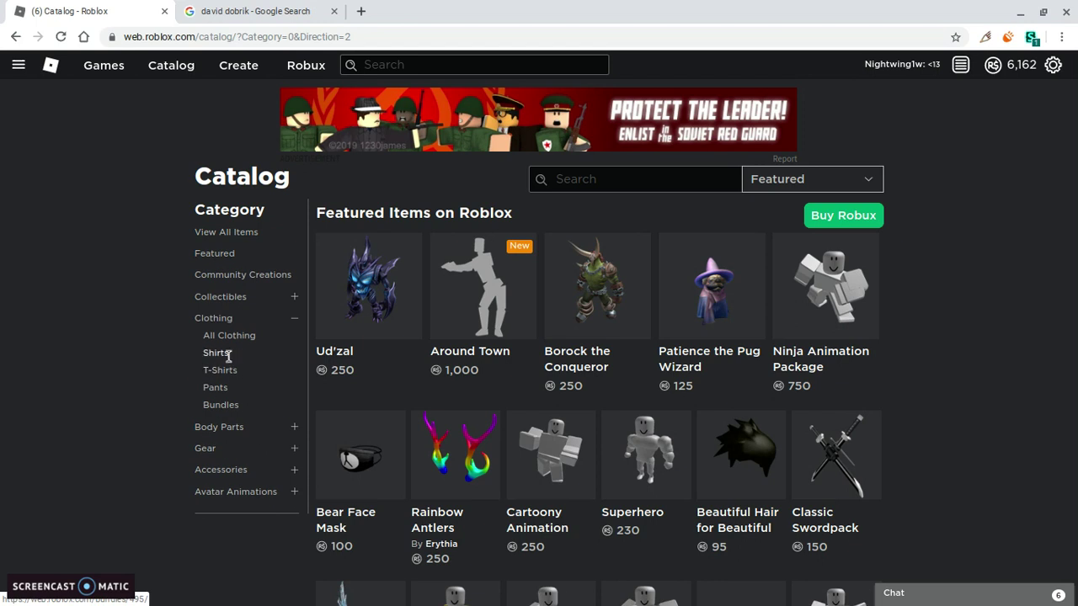
pyautogui.click(226, 357)
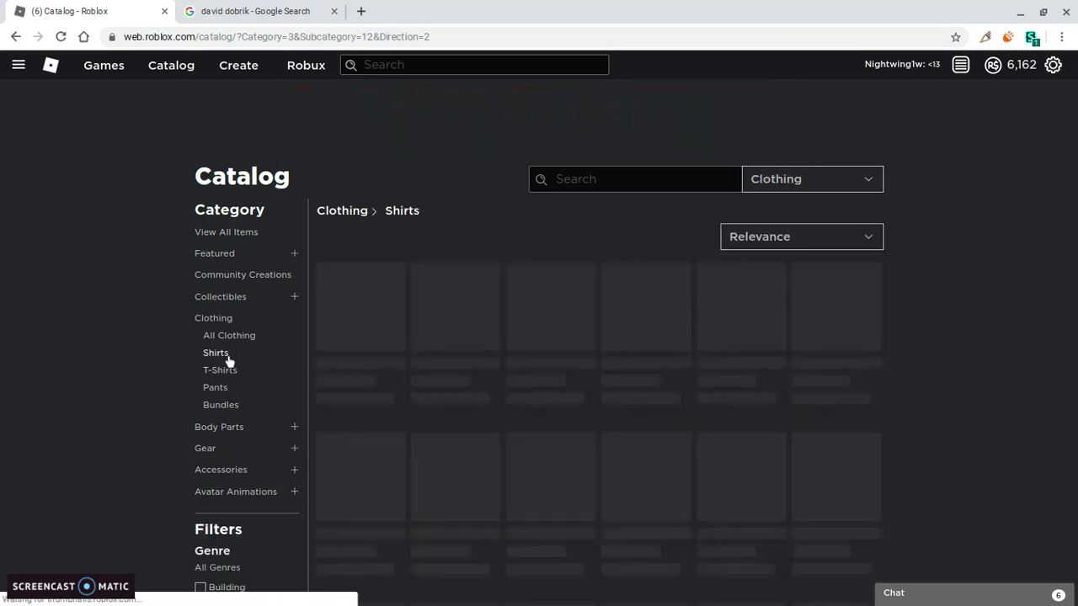
# - Search the shirts for 'David Dobrik merch Clickbait'
pyautogui.click(665, 175)
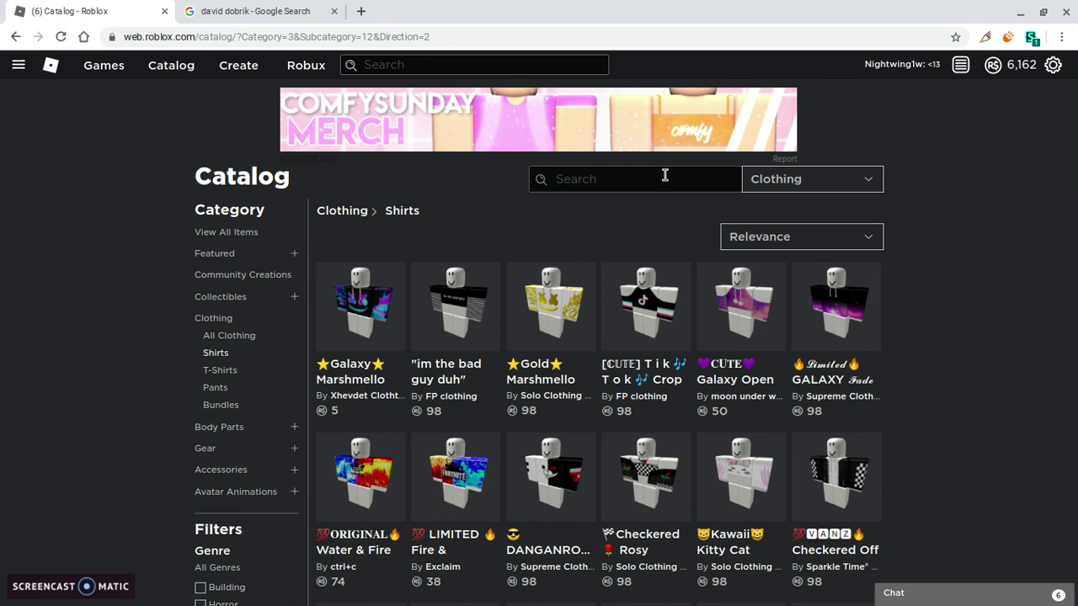
pyautogui.write('David Dobrik merc')
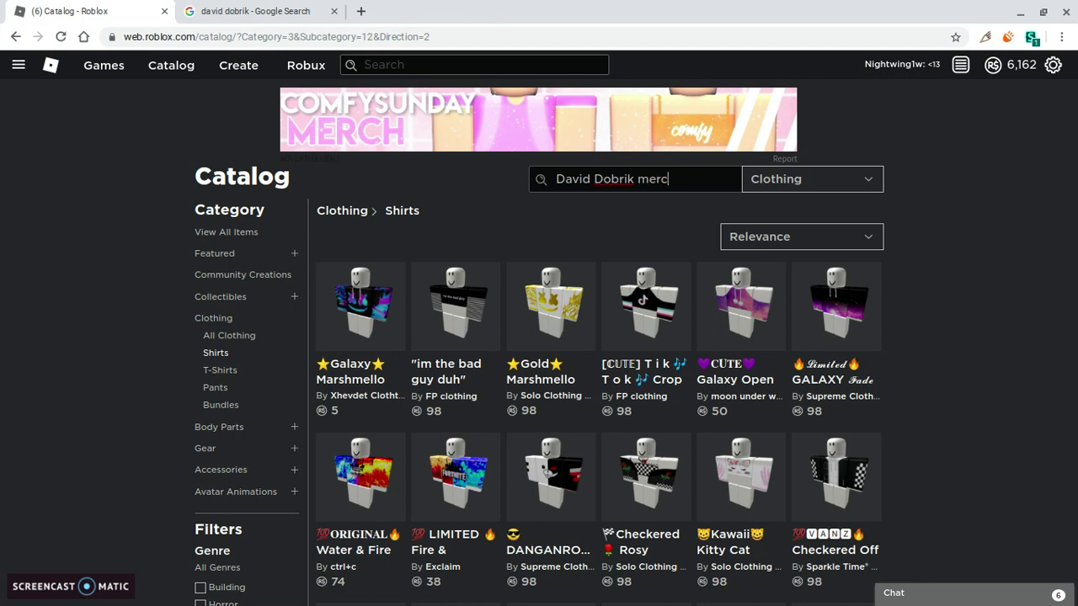
pyautogui.write('h Clickbait')
pyautogui.press('Return')
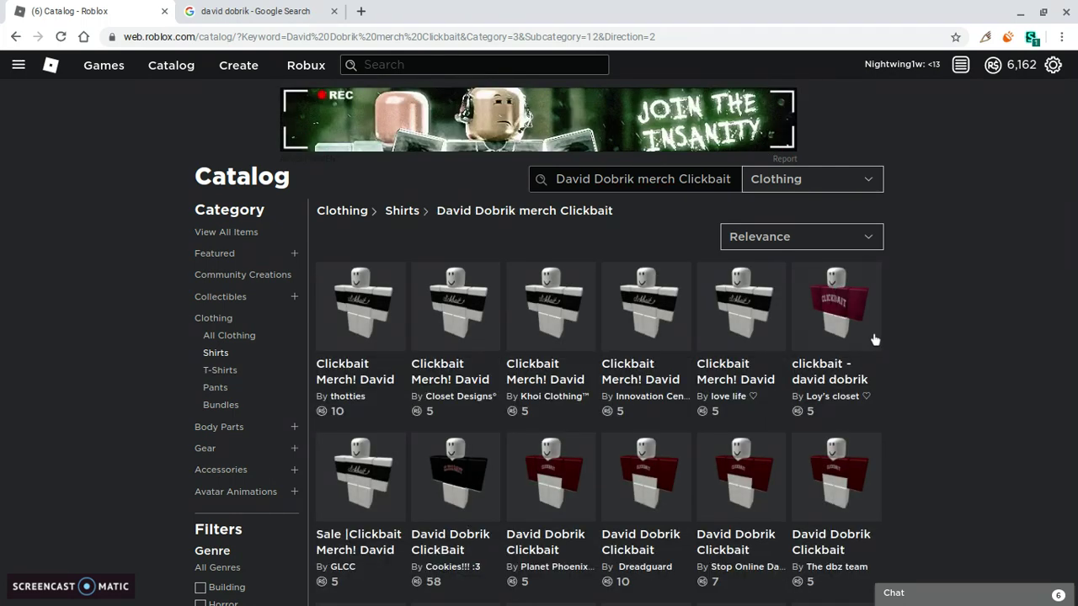
# - Buy the maroon 'clickbait - david dobrik merch' shirt for 5 Robux and return to the results
pyautogui.scroll(-2, 866, 333)
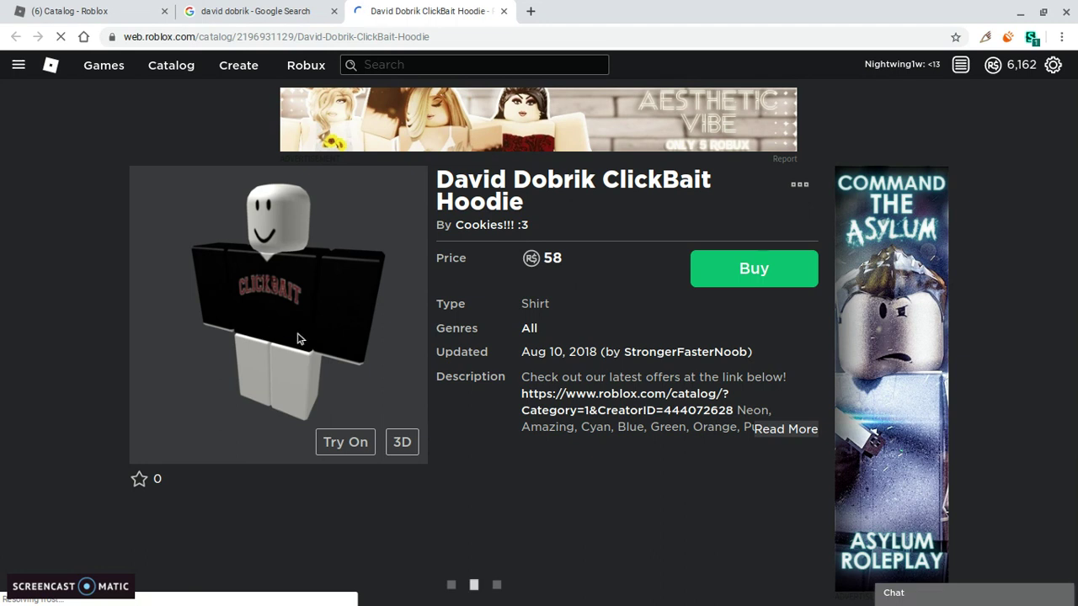
pyautogui.click(121, 7)
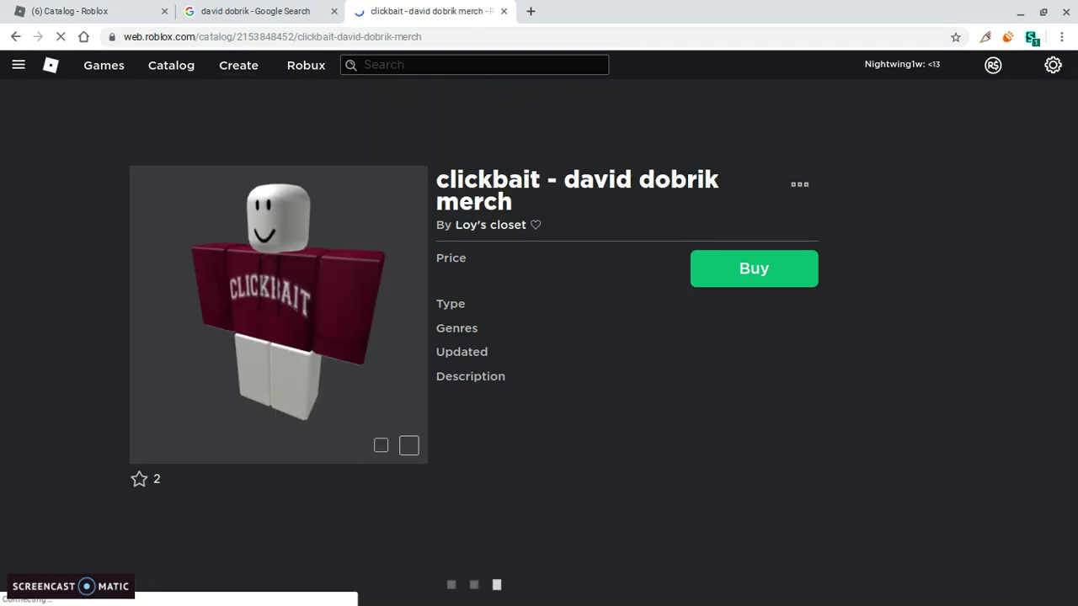
pyautogui.click(734, 277)
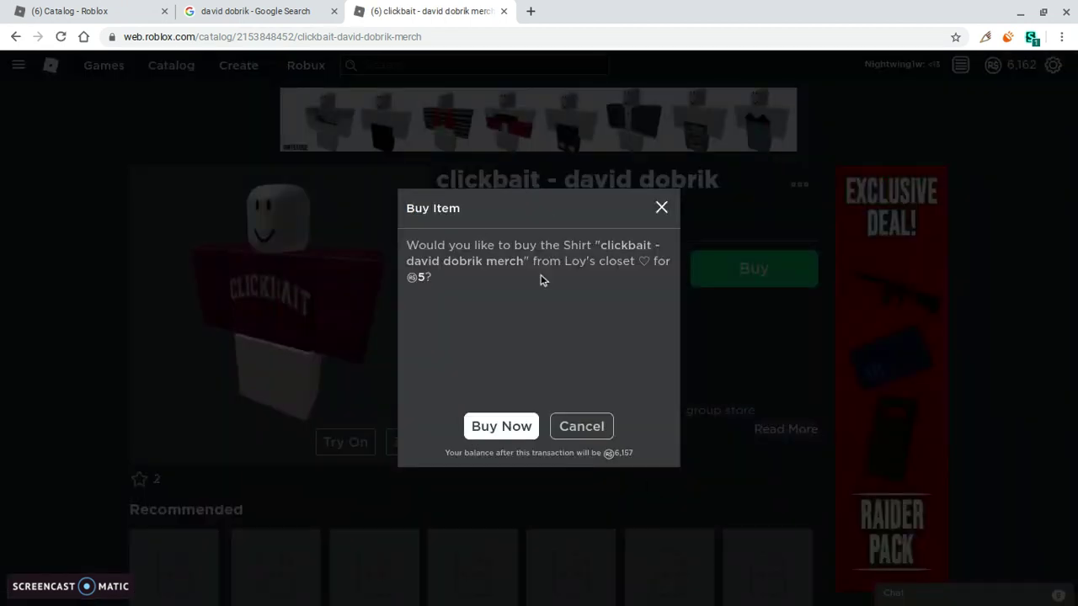
pyautogui.click(521, 431)
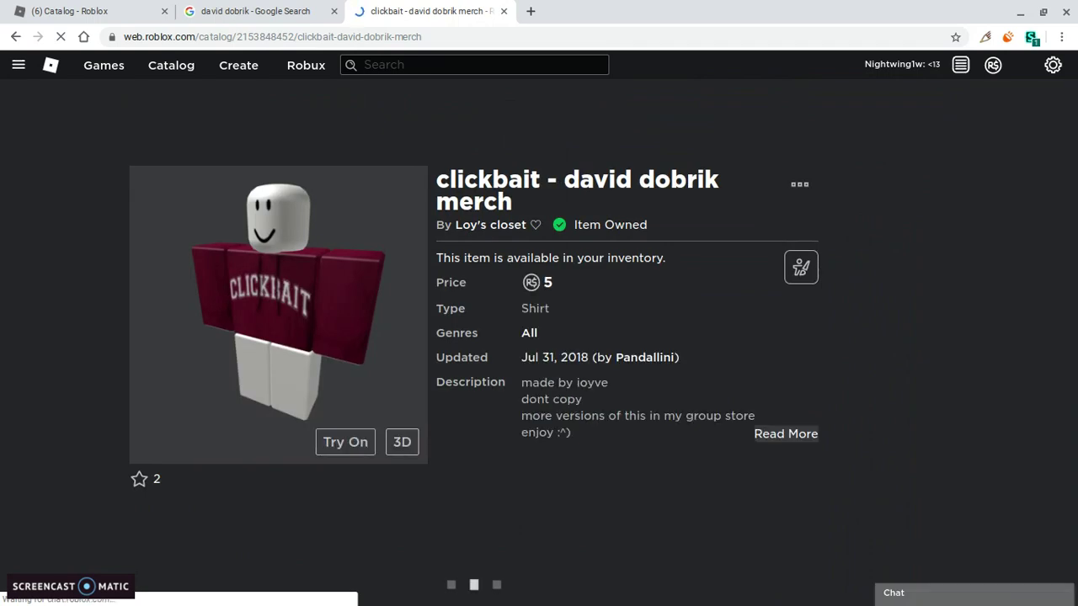
pyautogui.hotkey('ctrl', '1')
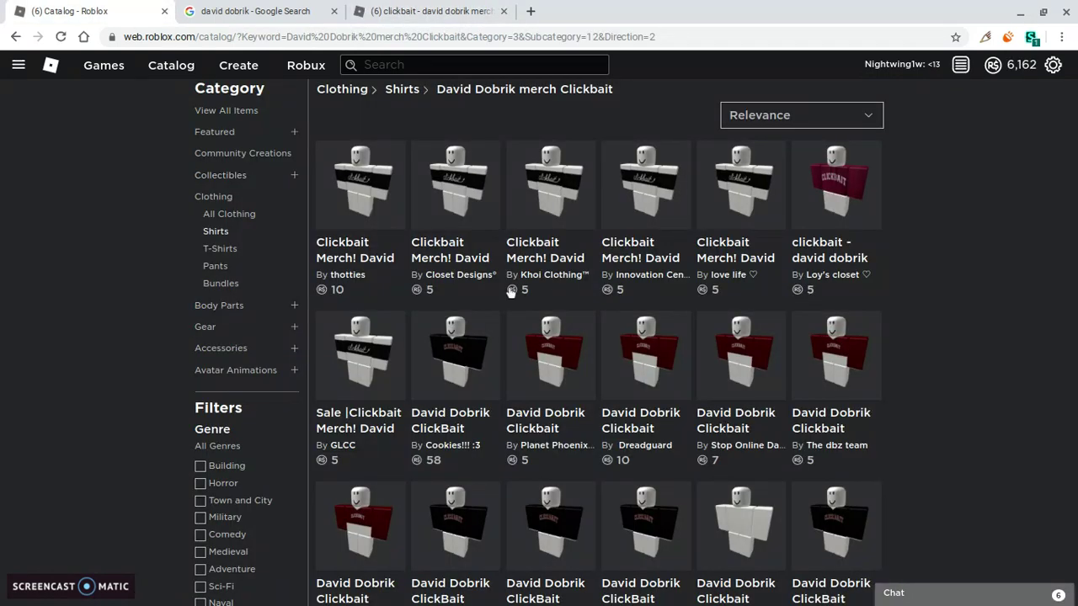
pyautogui.scroll(2, 511, 290)
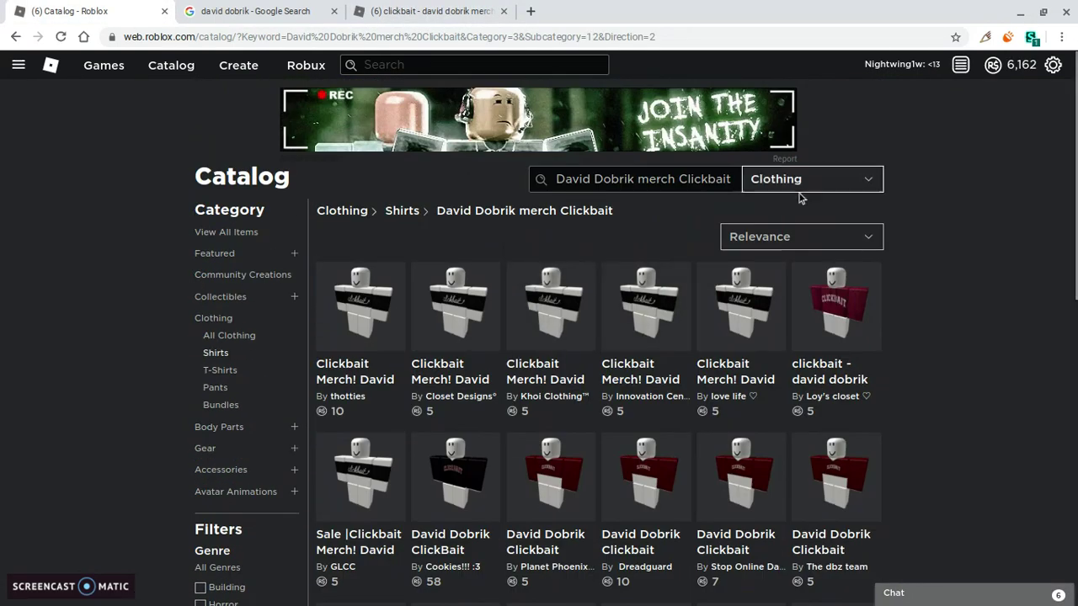
# - Search the catalog's Pants category for 'David dobrik merch'
pyautogui.click(214, 389)
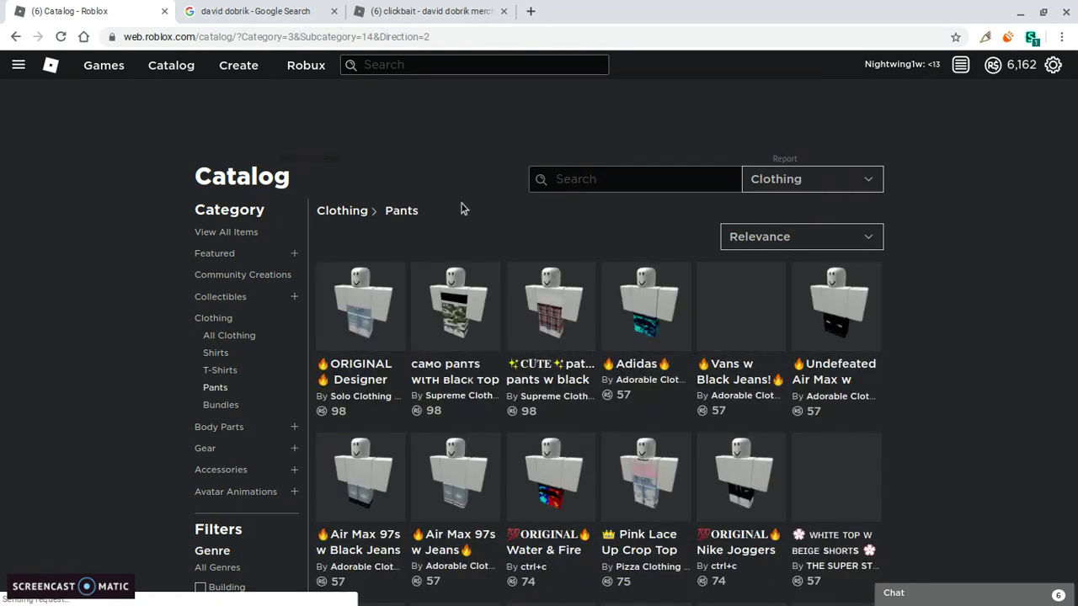
pyautogui.click(674, 181)
pyautogui.write('David dobrik merch')
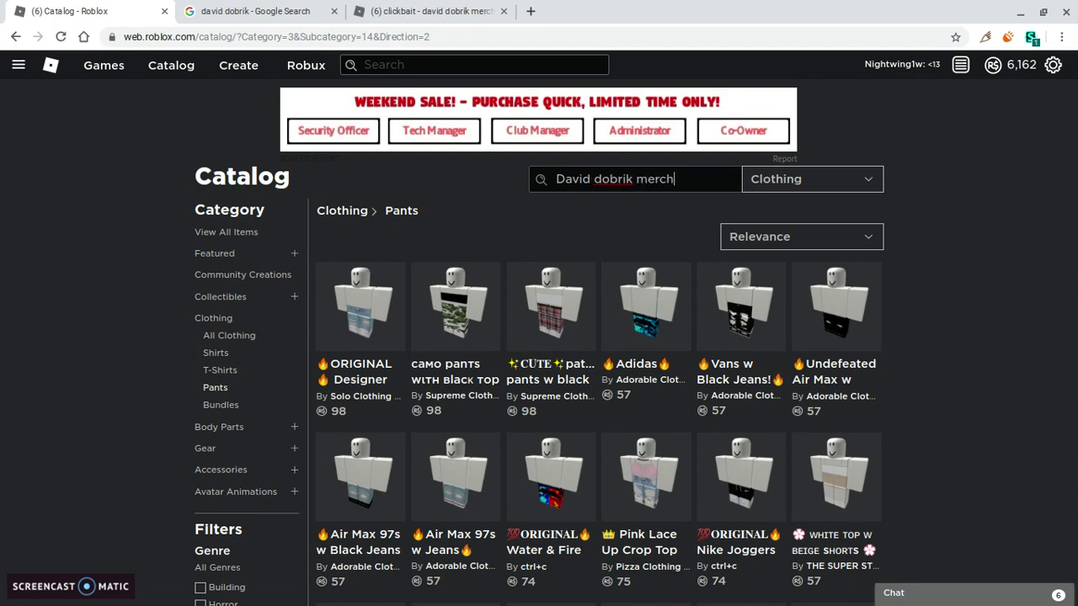
pyautogui.press('Return')
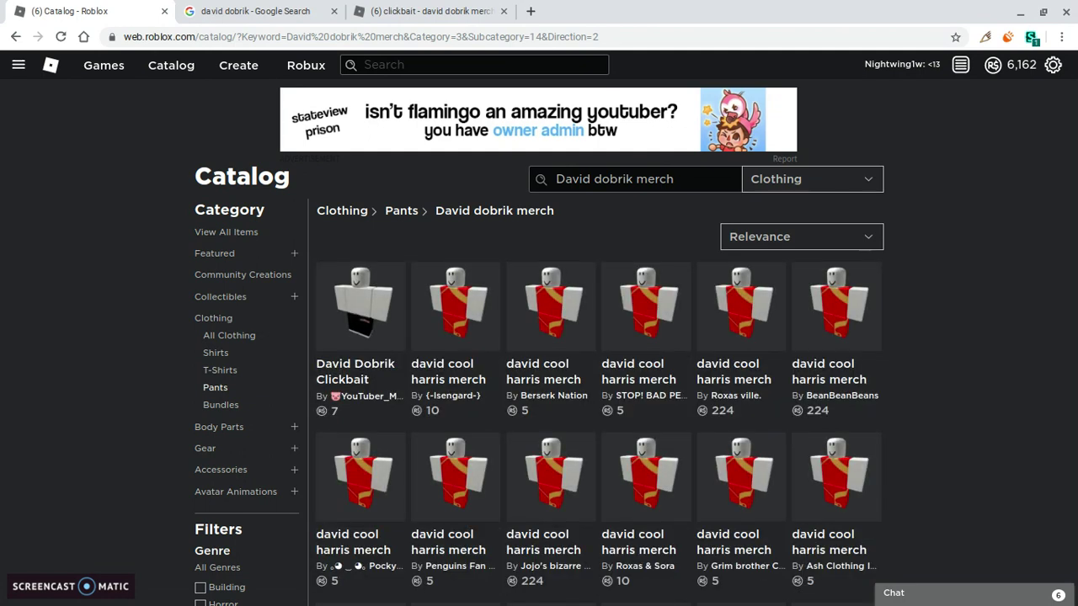
# - Buy the David Dobrik Clickbait SweatPants for 7 Robux, then go to the Avatar Editor
pyautogui.click(379, 341)
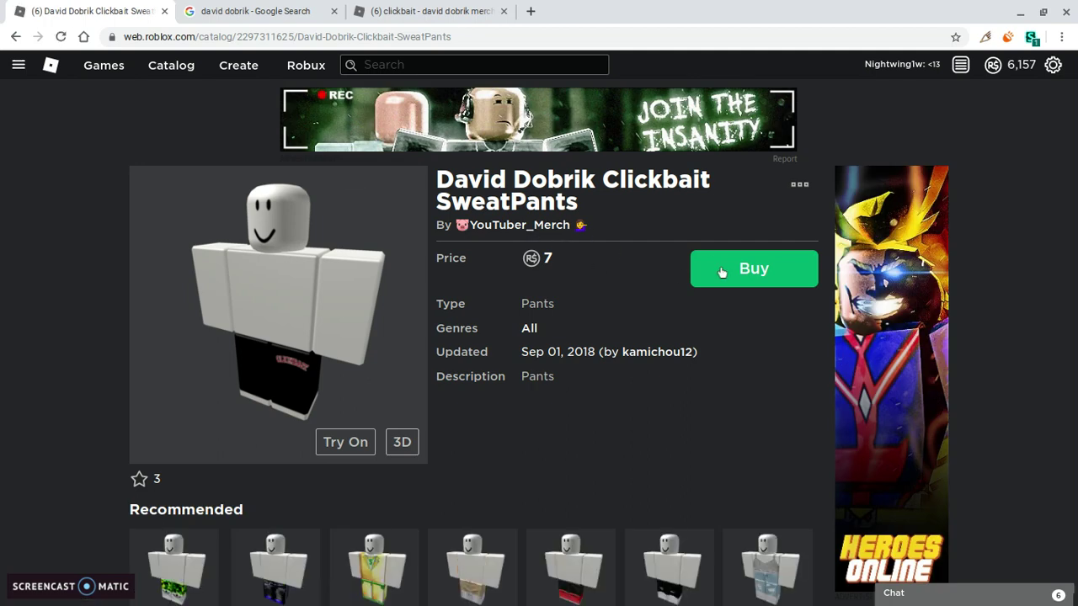
pyautogui.click(720, 268)
pyautogui.click(512, 434)
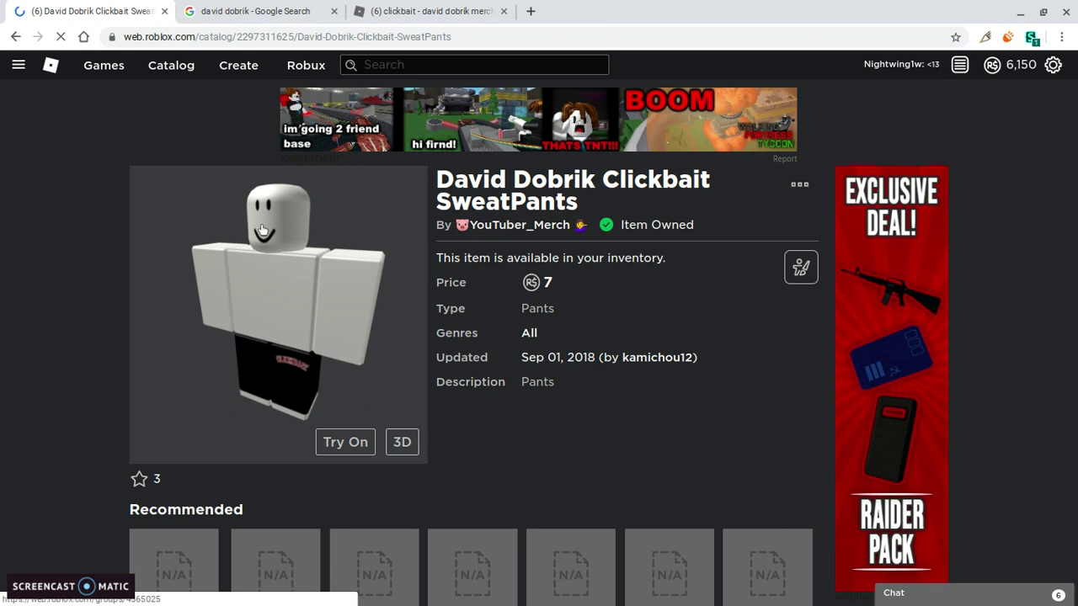
pyautogui.click(18, 69)
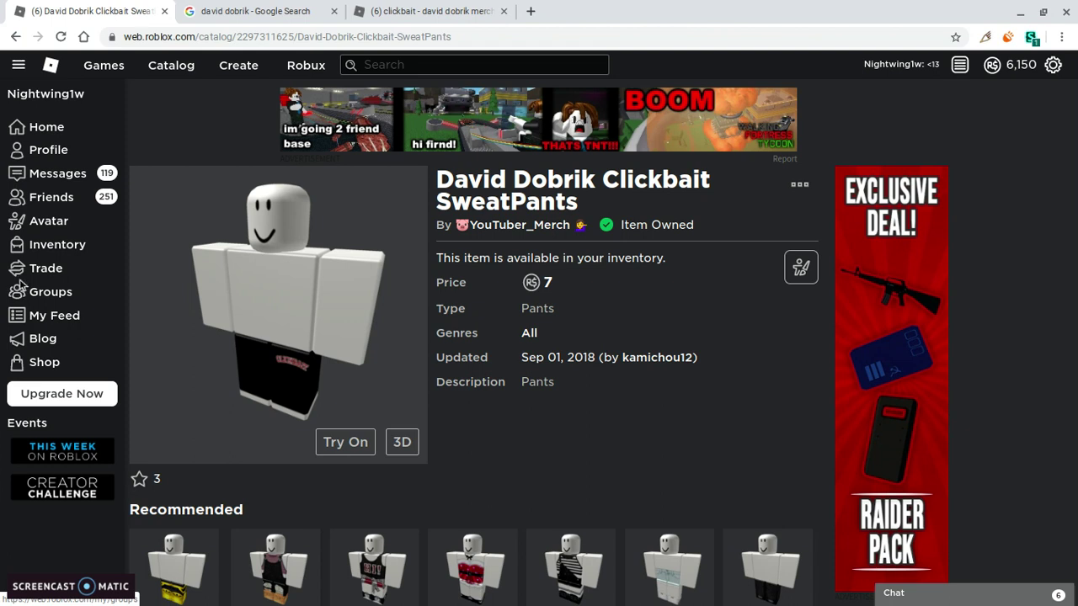
pyautogui.click(45, 226)
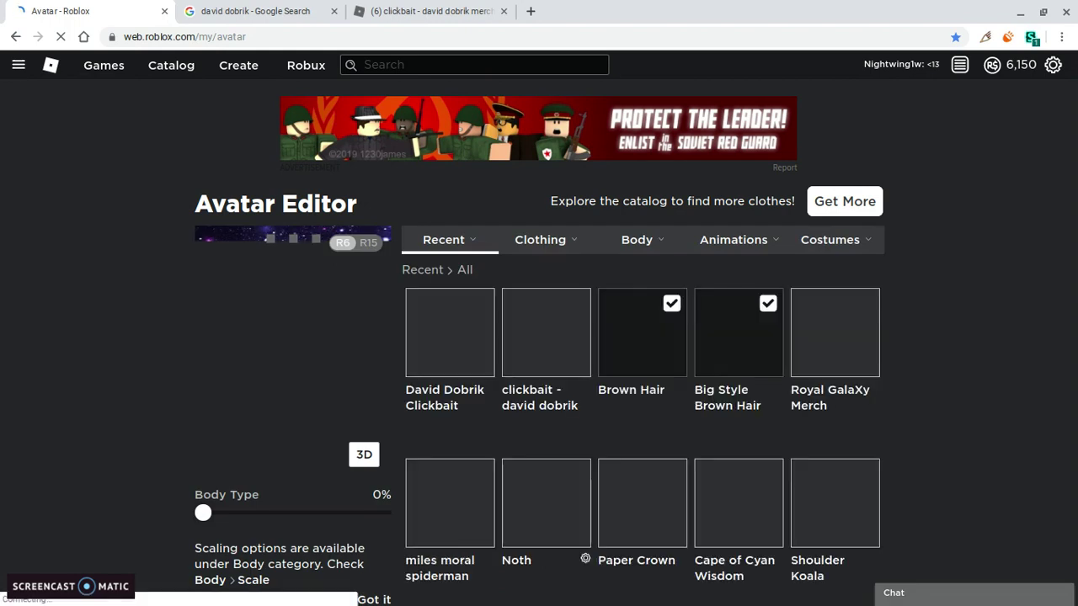
# - Equip the David Dobrik Clickbait pants and the clickbait - david dobrik shirt from Recent
pyautogui.click(477, 354)
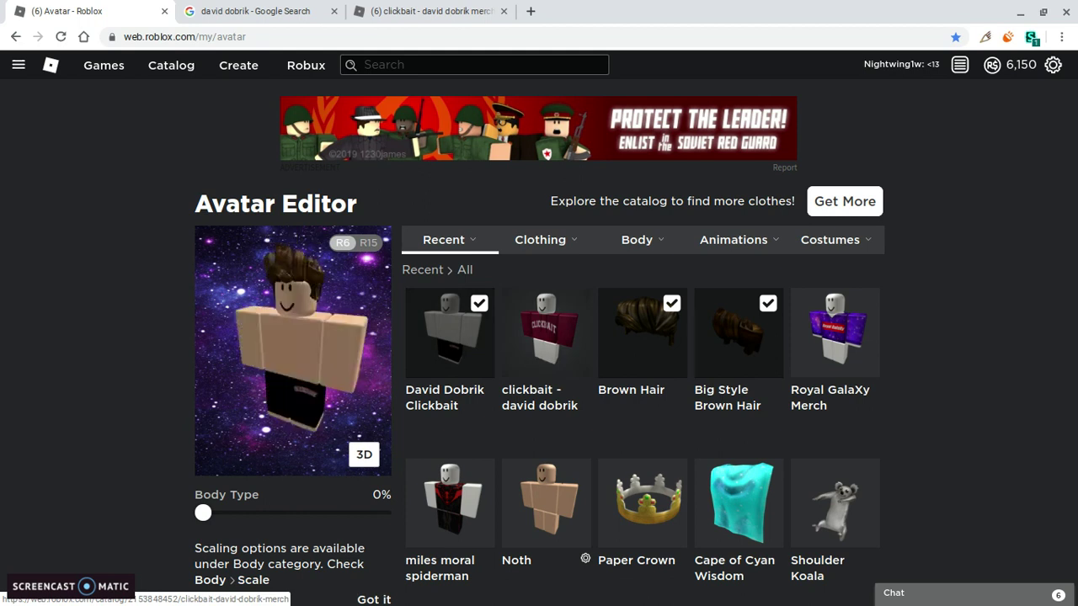
pyautogui.click(535, 362)
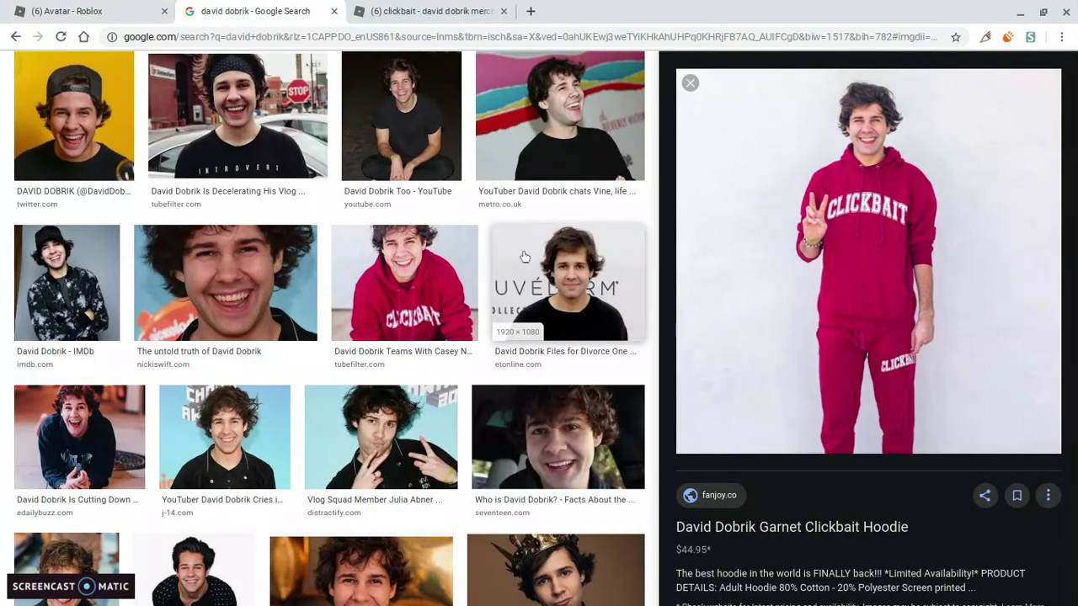
pyautogui.click(159, 4)
pyautogui.moveTo(540, 240)
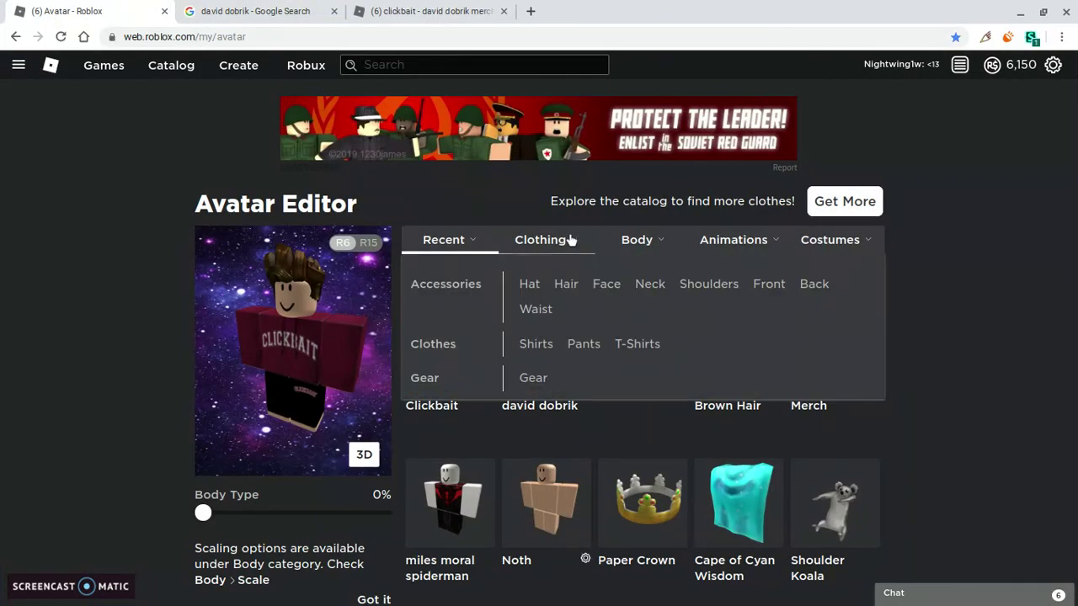
pyautogui.click(598, 284)
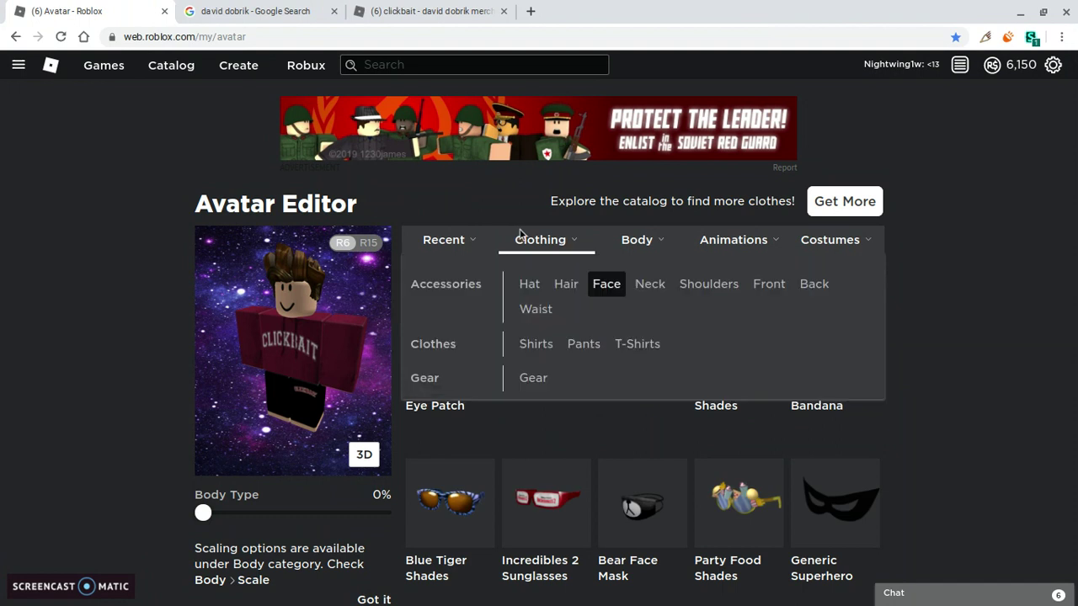
pyautogui.click(541, 285)
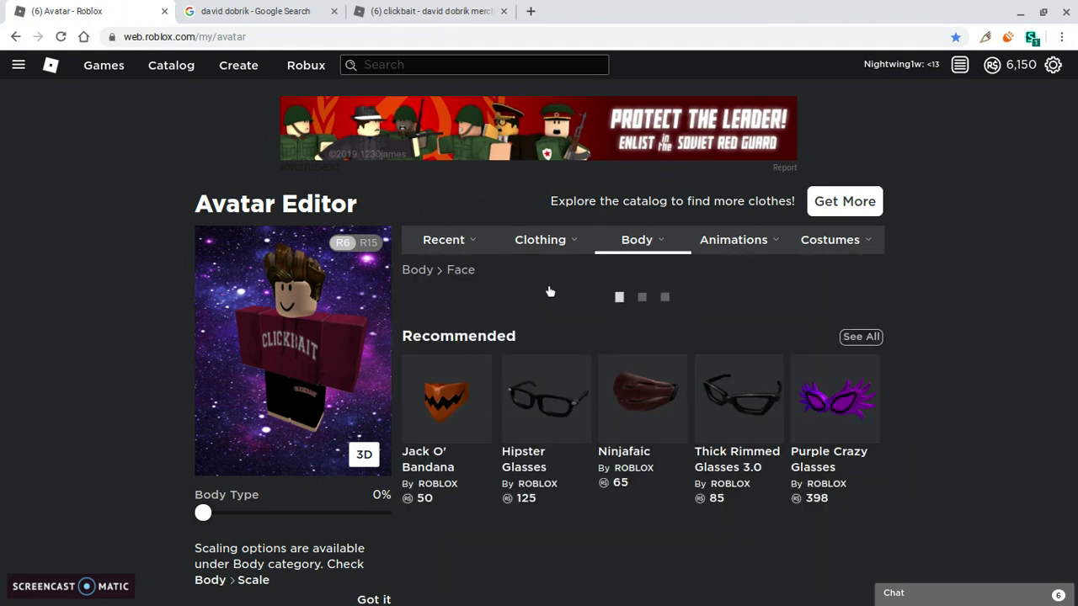
pyautogui.scroll(-2, 554, 303)
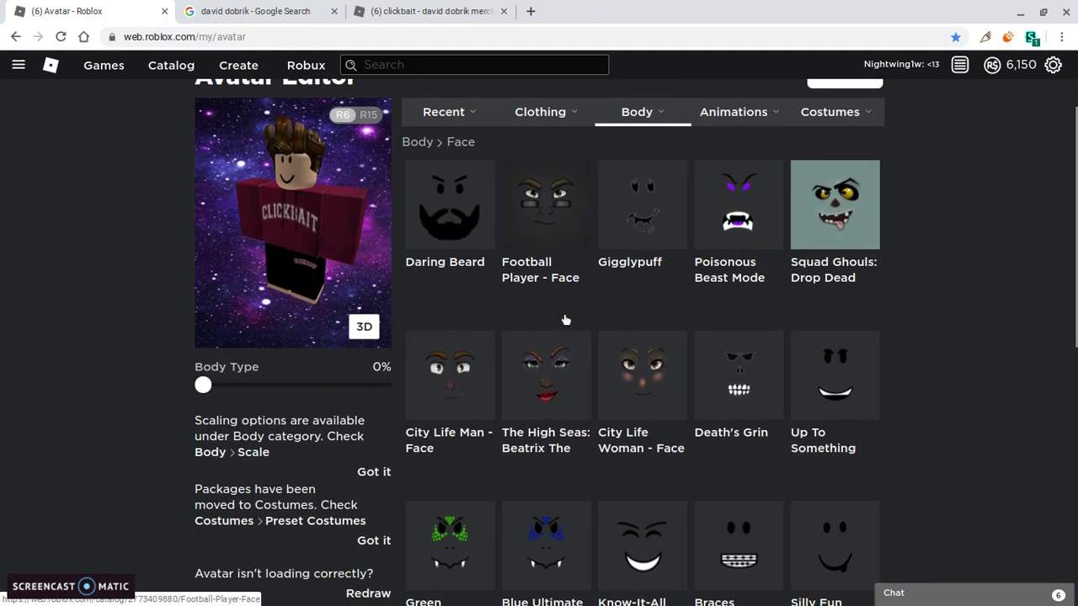
pyautogui.scroll(-1, 564, 319)
pyautogui.scroll(-2, 564, 320)
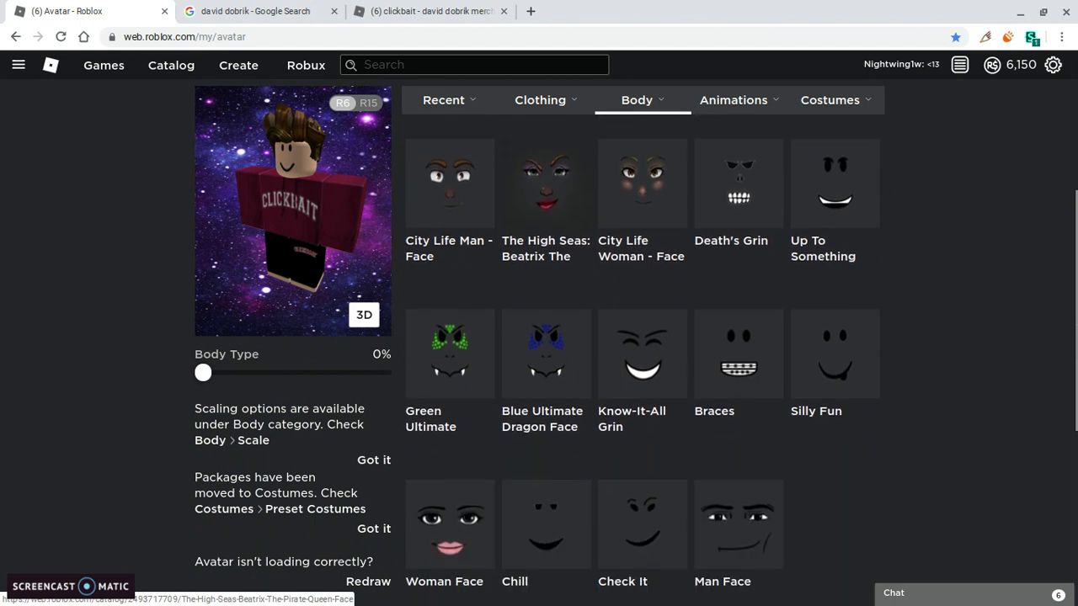
pyautogui.click(643, 345)
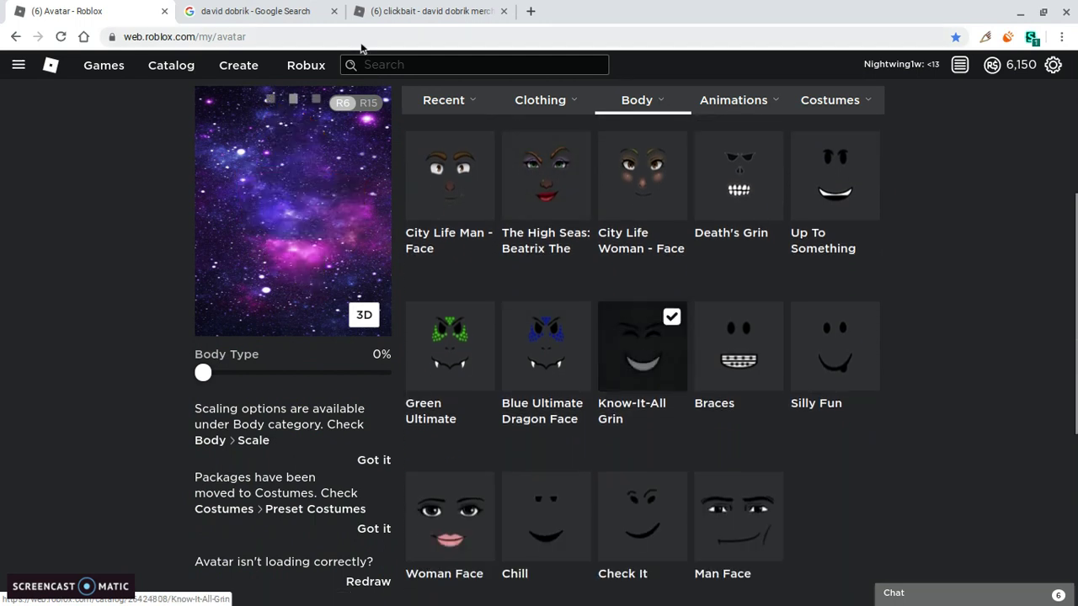
pyautogui.click(295, 9)
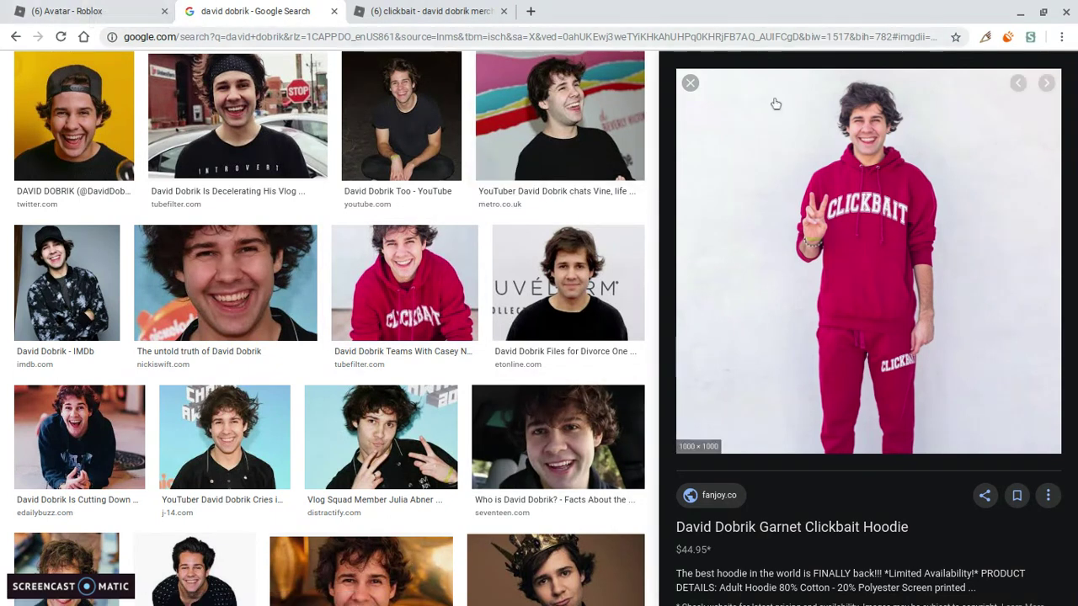
pyautogui.click(84, 4)
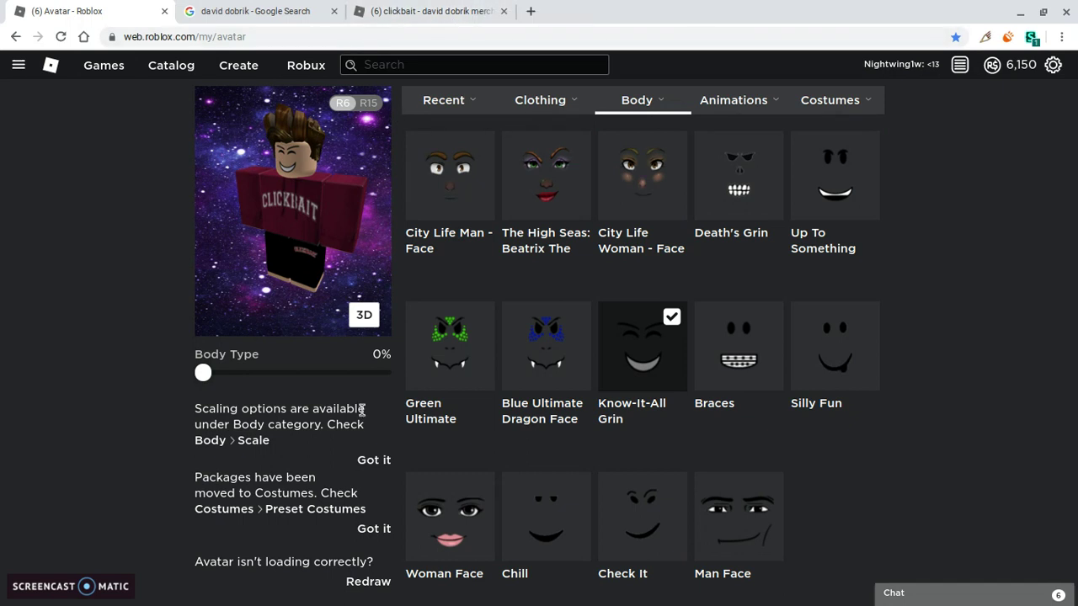
pyautogui.scroll(-5, 381, 421)
pyautogui.scroll(1, 764, 190)
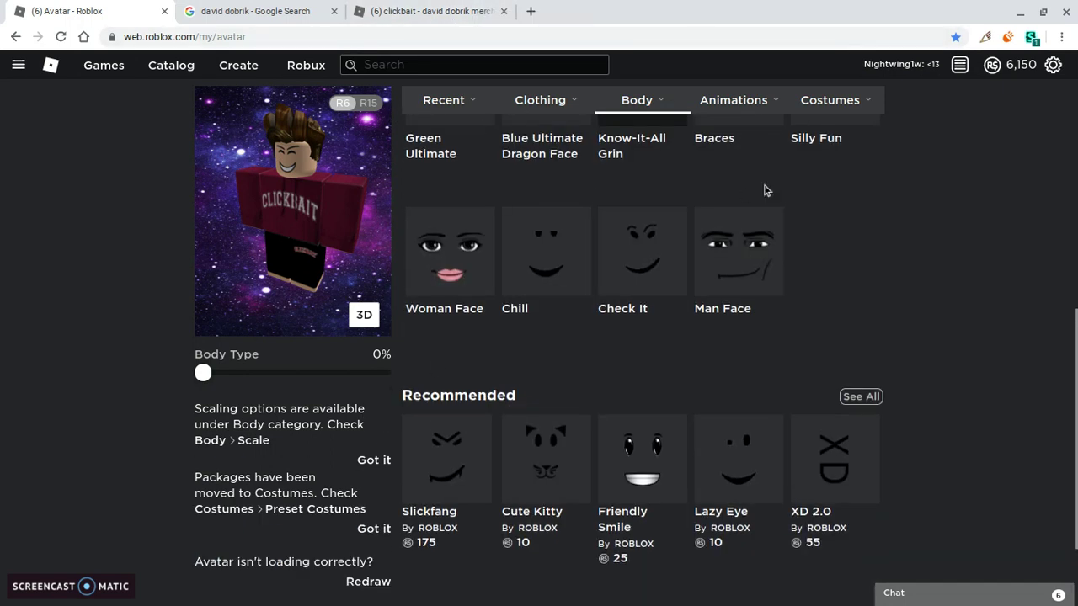
pyautogui.scroll(1, 435, 353)
pyautogui.scroll(1, 435, 354)
pyautogui.scroll(1, 435, 354)
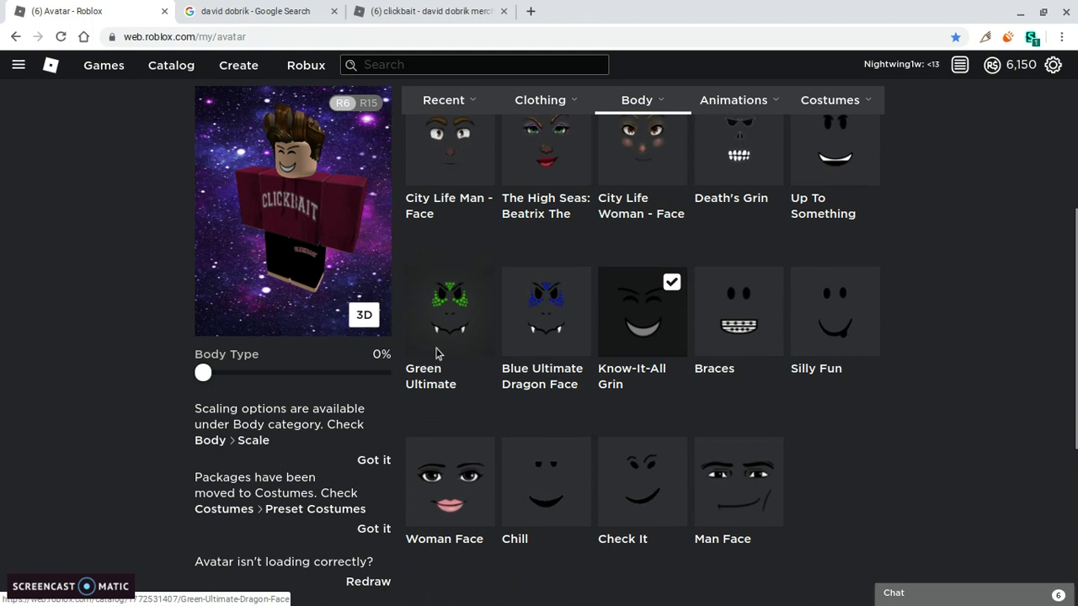
pyautogui.scroll(1, 435, 354)
pyautogui.scroll(1, 436, 353)
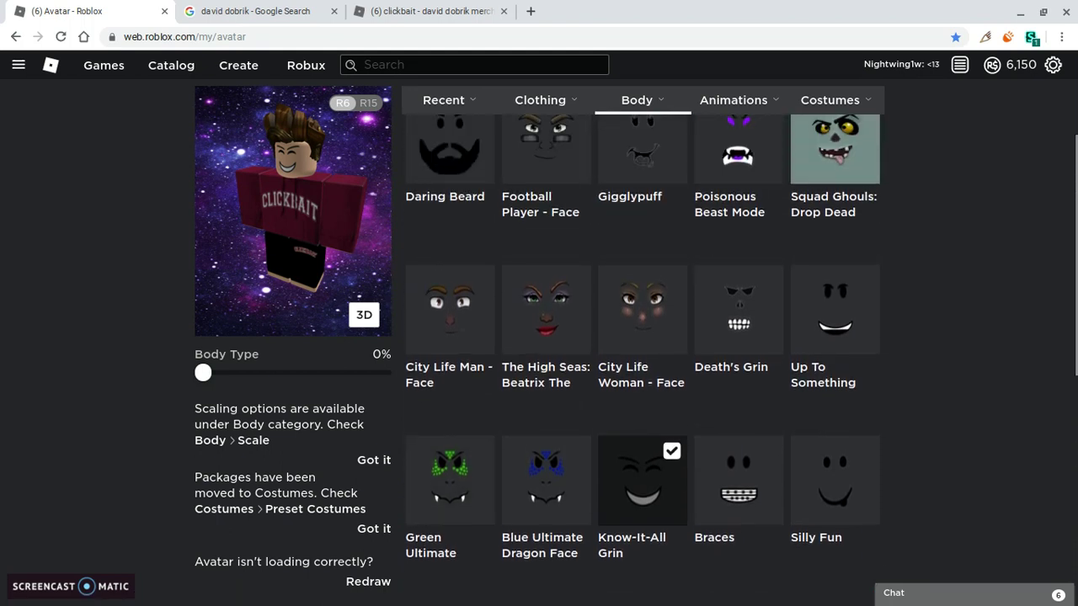
pyautogui.scroll(1, 463, 320)
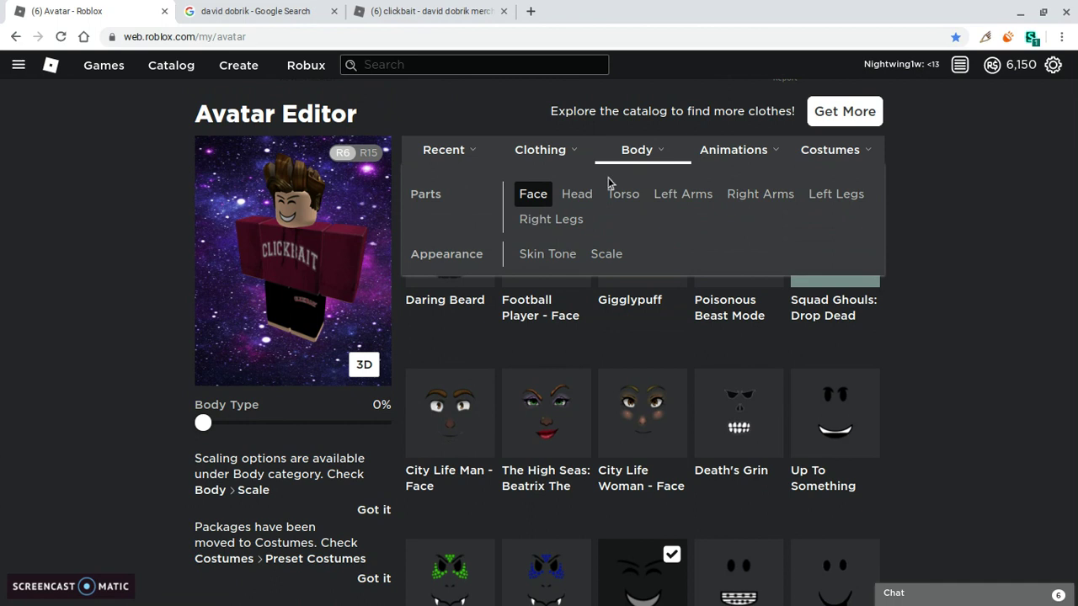
pyautogui.moveTo(830, 150)
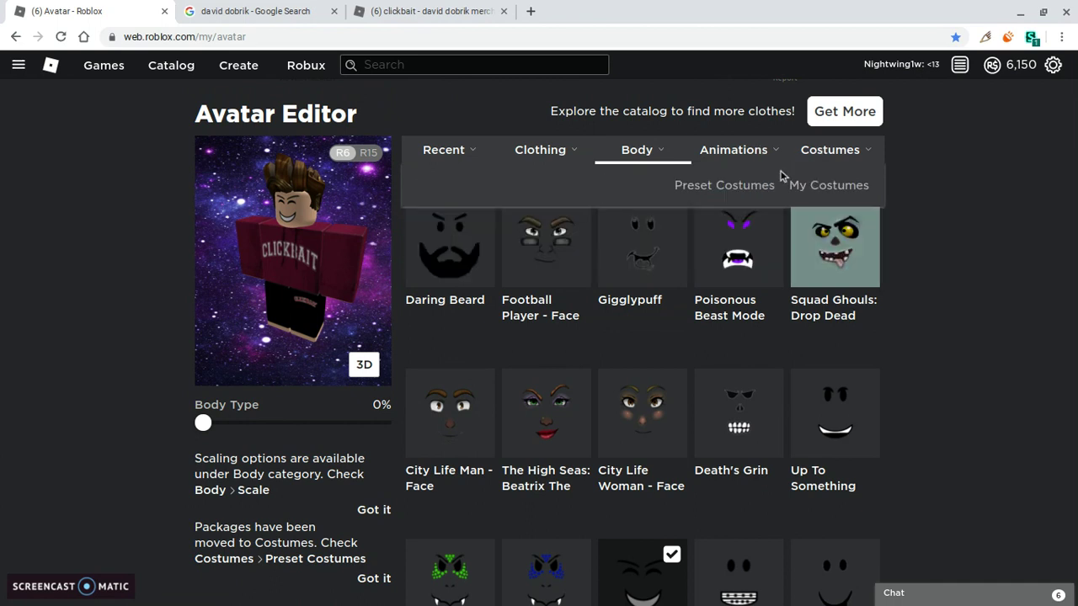
# - Reset the avatar by wearing the Robloxian 2.0 preset costume
pyautogui.click(754, 186)
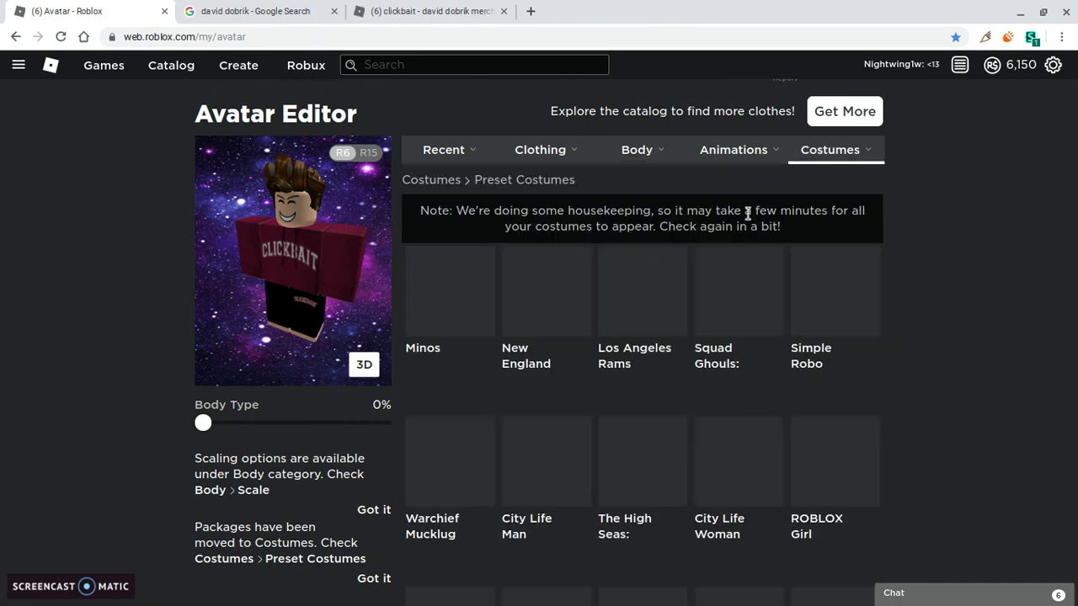
pyautogui.scroll(-1, 747, 214)
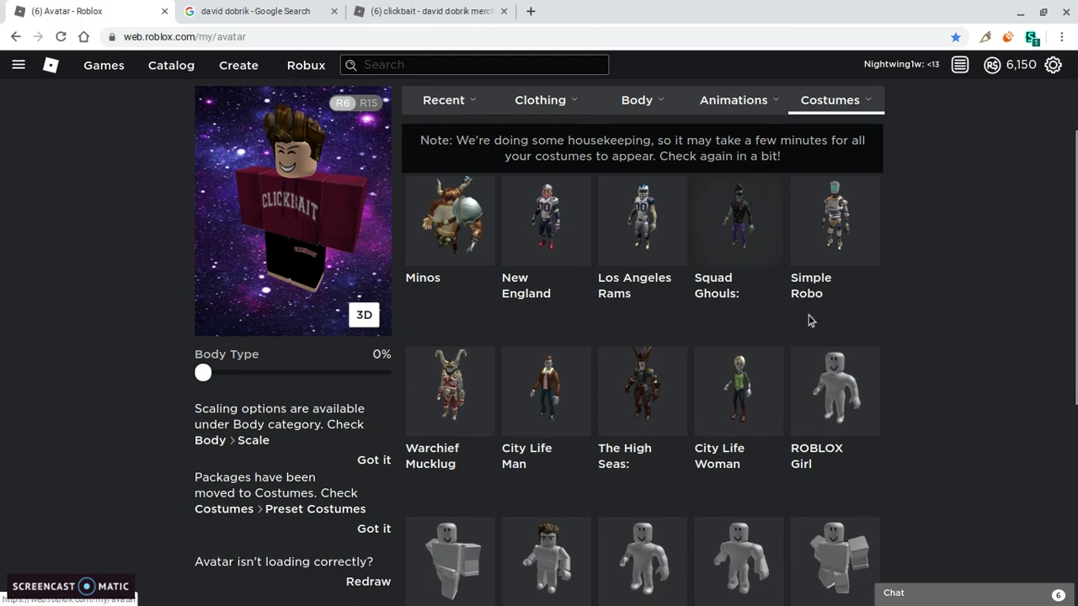
pyautogui.scroll(-3, 808, 320)
pyautogui.click(753, 370)
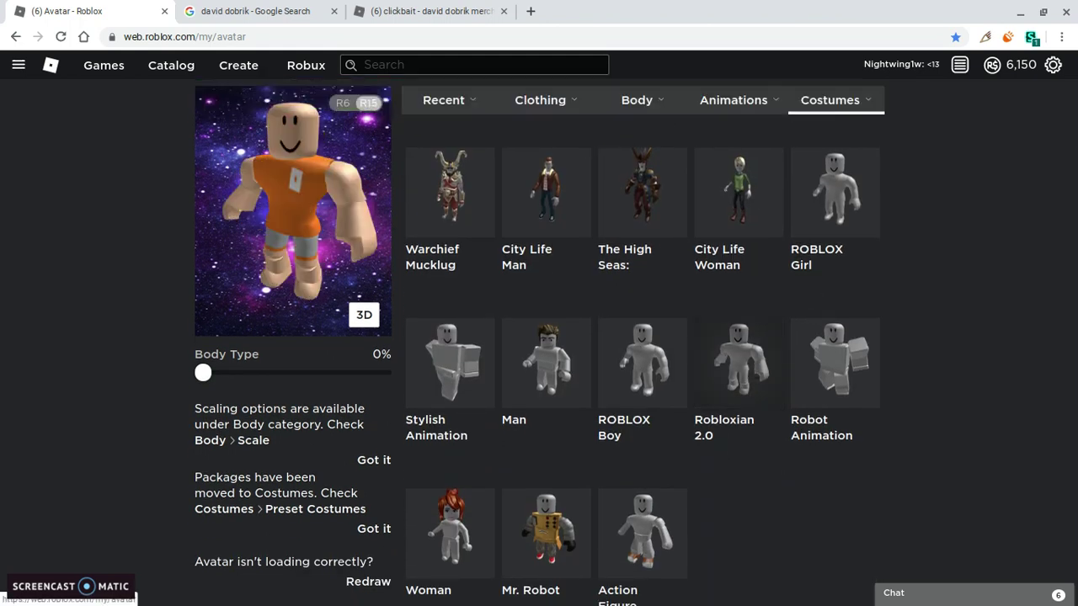
# - Wear the Clickbait pants and shirt, Know-It-All Grin and Big Style Brown Hair from Recent
pyautogui.moveTo(444, 99)
pyautogui.click(433, 138)
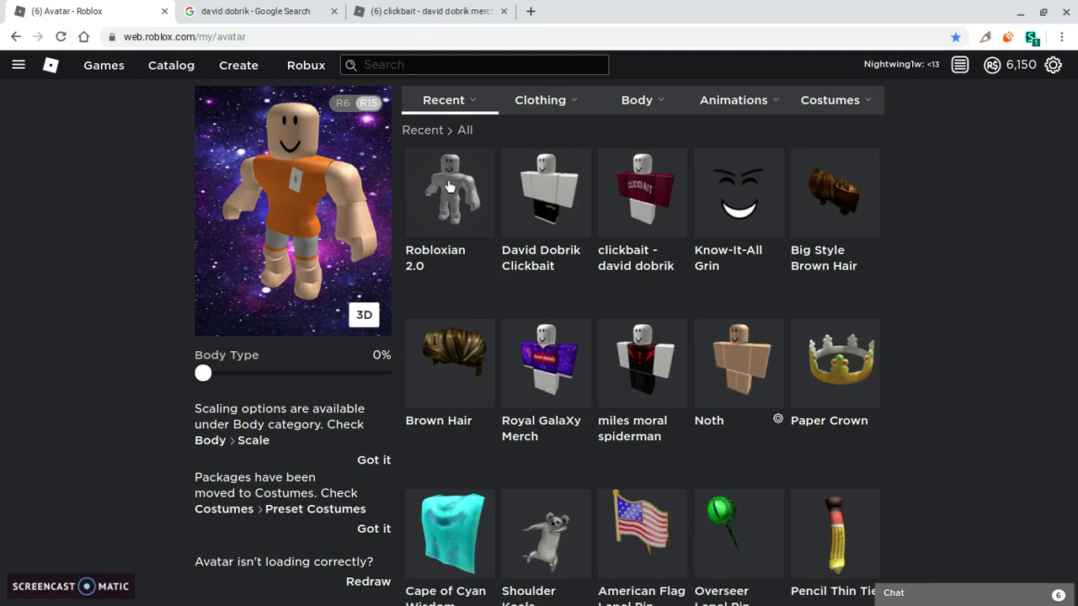
pyautogui.click(539, 202)
pyautogui.click(642, 198)
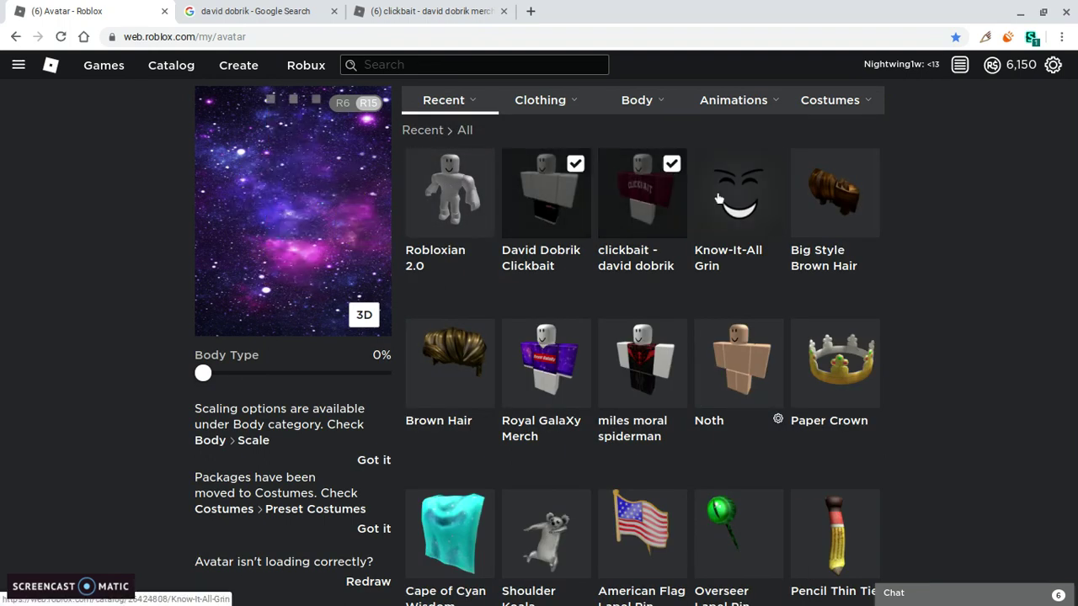
pyautogui.click(717, 198)
pyautogui.click(811, 192)
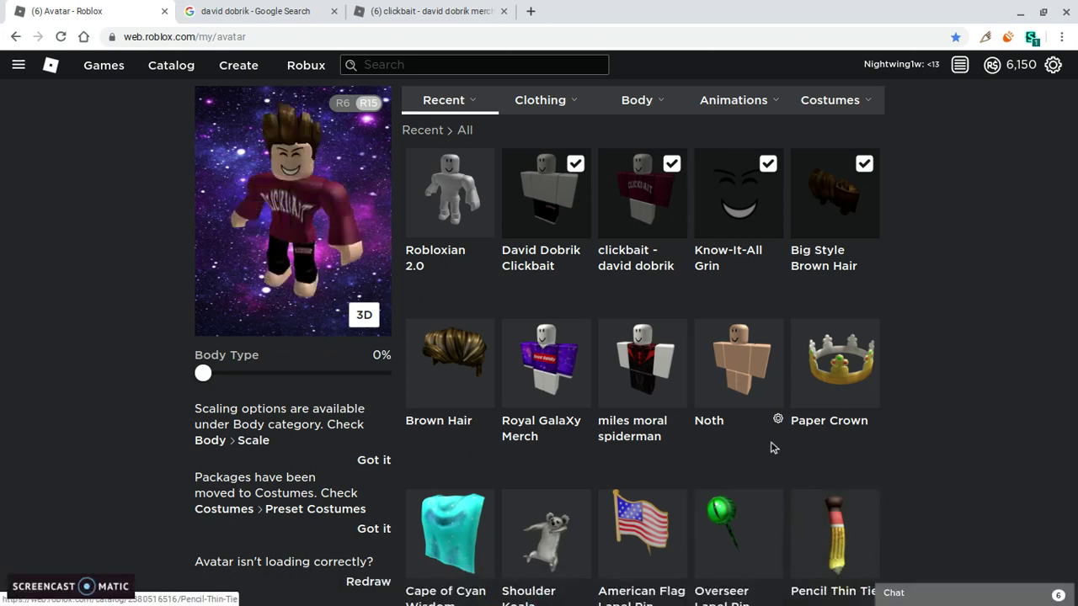
pyautogui.click(415, 6)
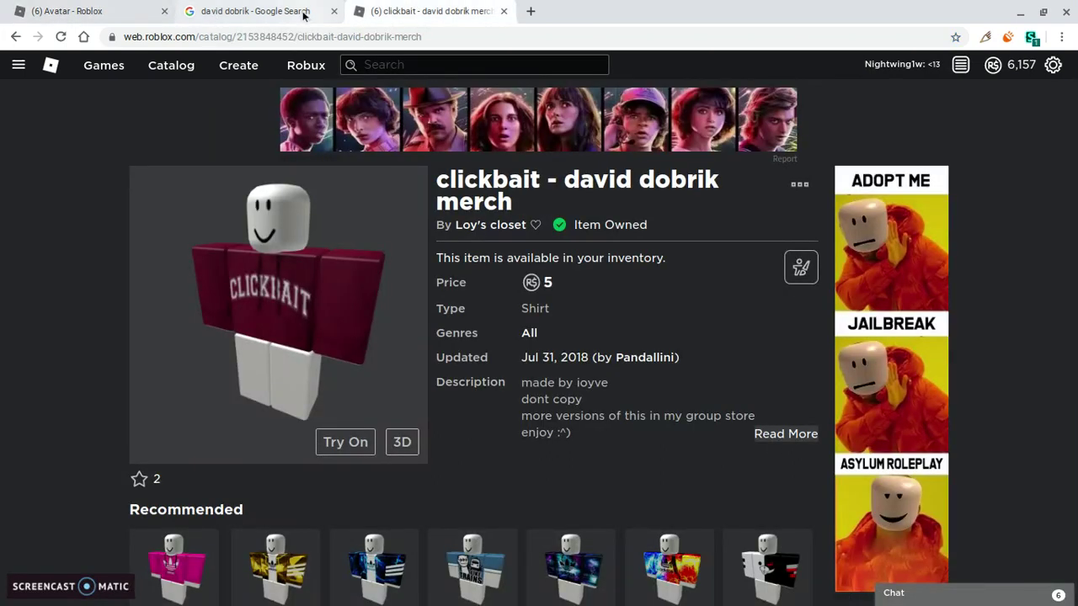
# - Flip between the David Dobrik image results and the Roblox avatar editor tabs
pyautogui.click(311, 9)
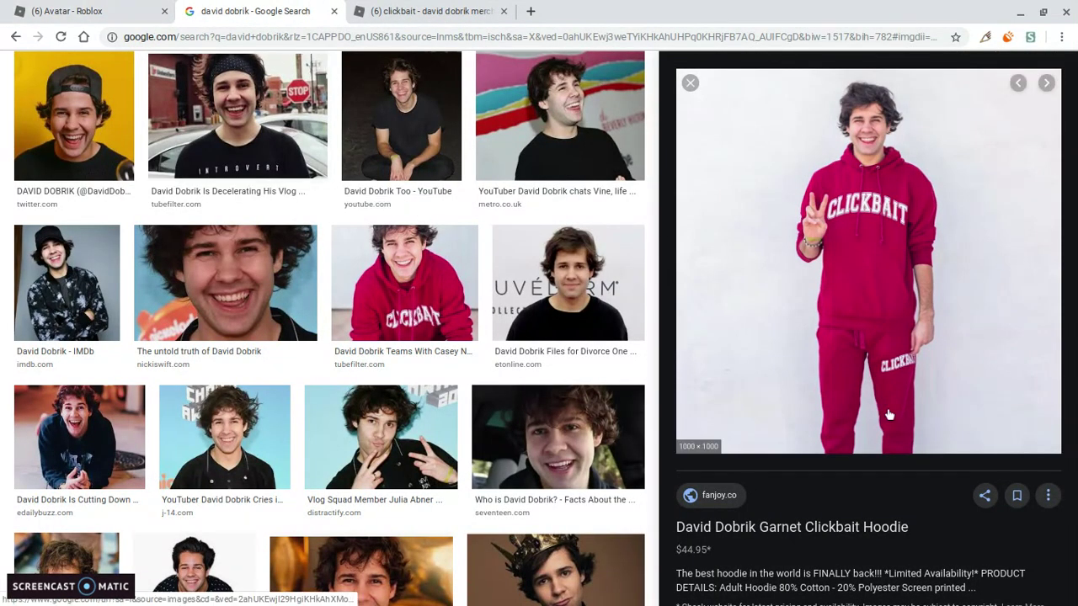
pyautogui.click(51, 11)
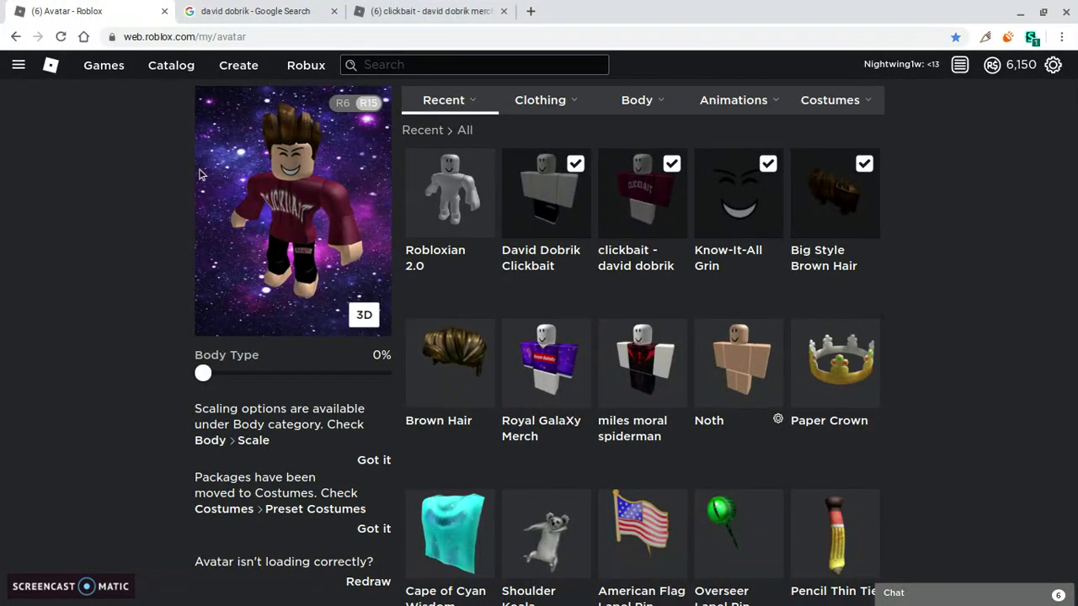
pyautogui.click(267, 10)
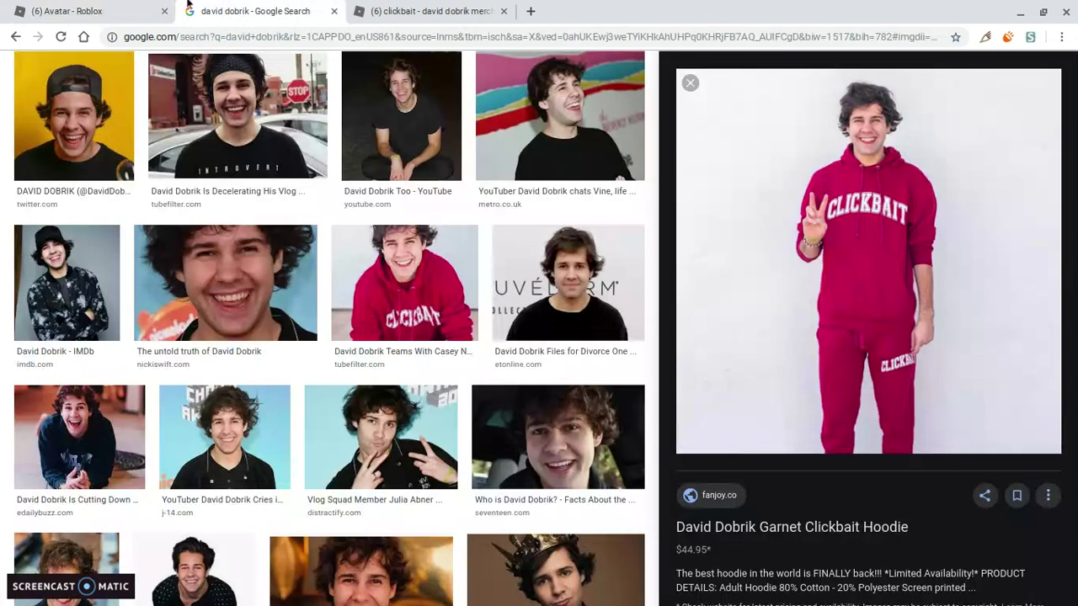
pyautogui.click(138, 8)
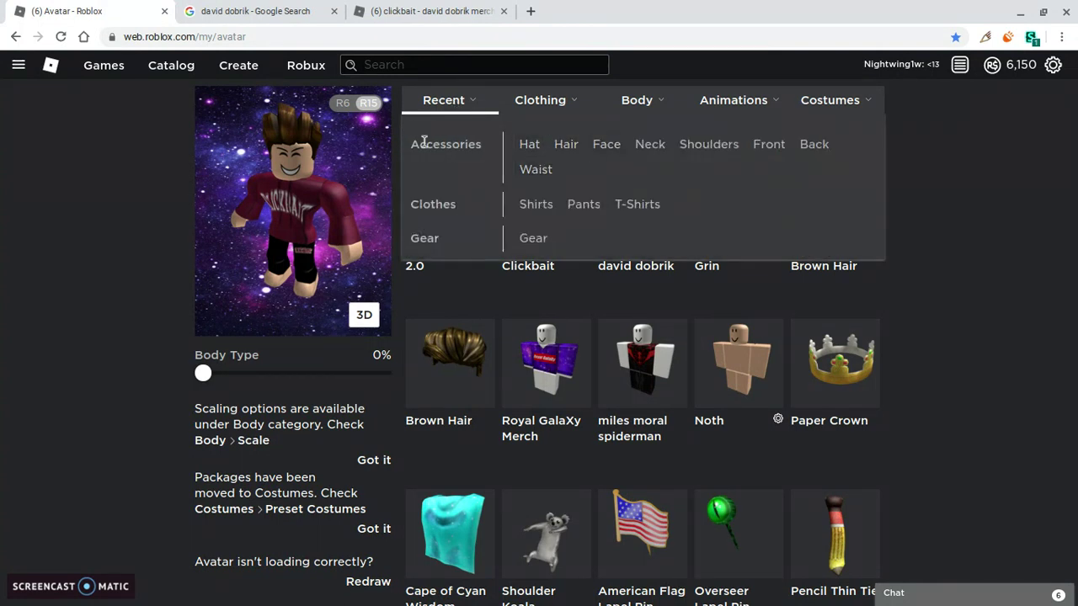
pyautogui.moveTo(642, 100)
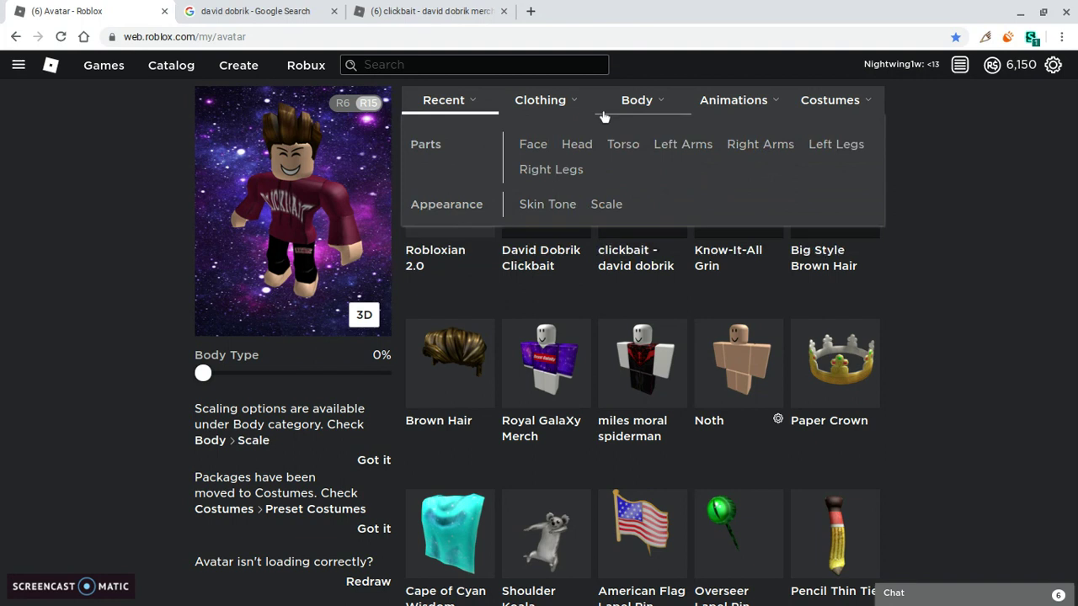
# - Preview the LA Weekly photo of David Dobrik wearing a crown, then return to the avatar editor
pyautogui.click(418, 11)
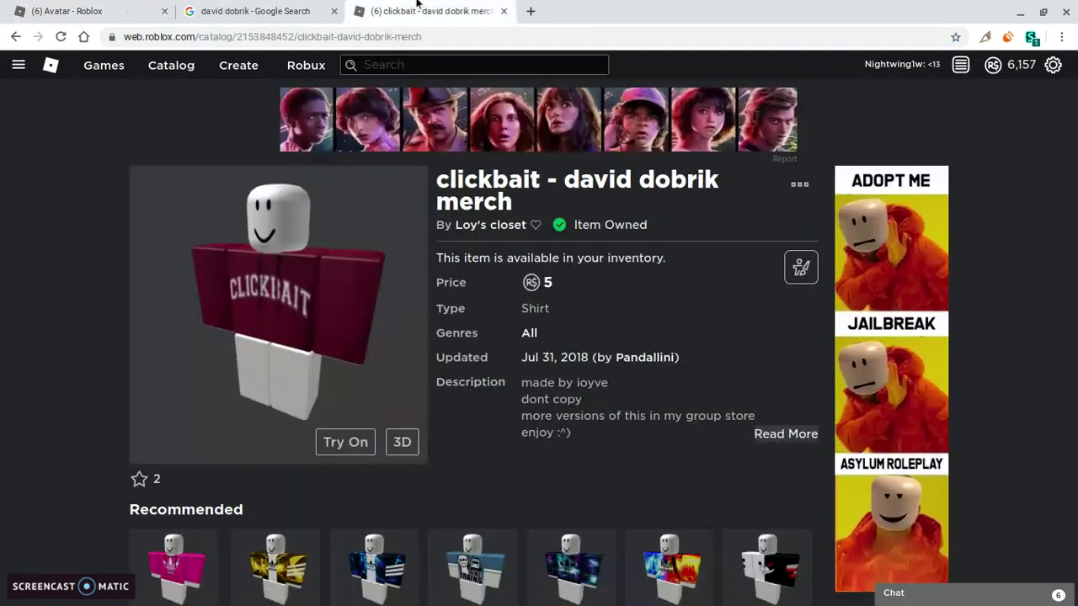
pyautogui.click(255, 12)
pyautogui.scroll(-3, 385, 349)
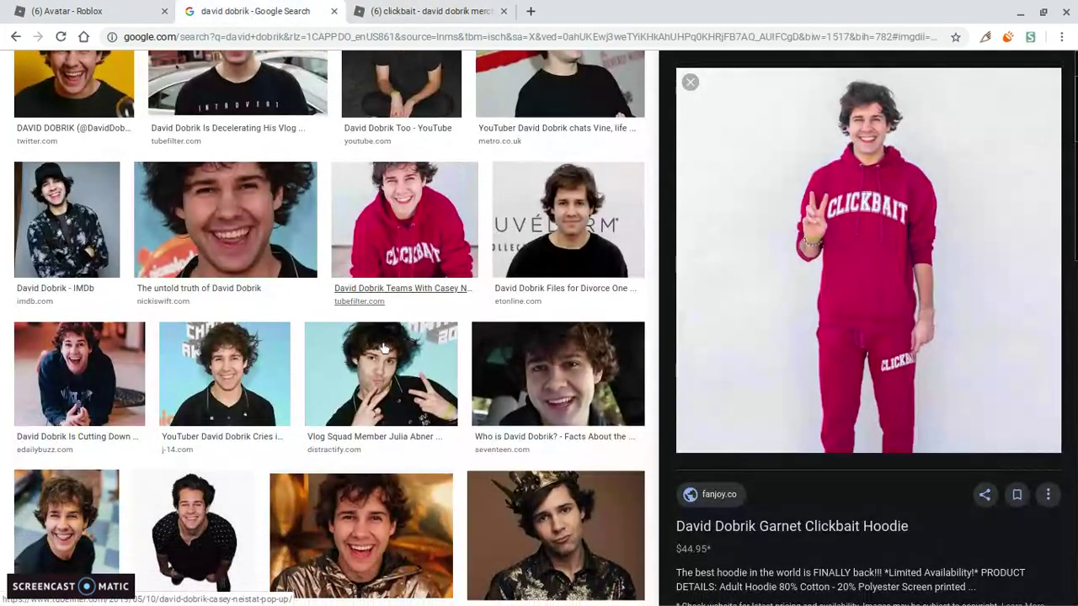
pyautogui.scroll(-1, 383, 348)
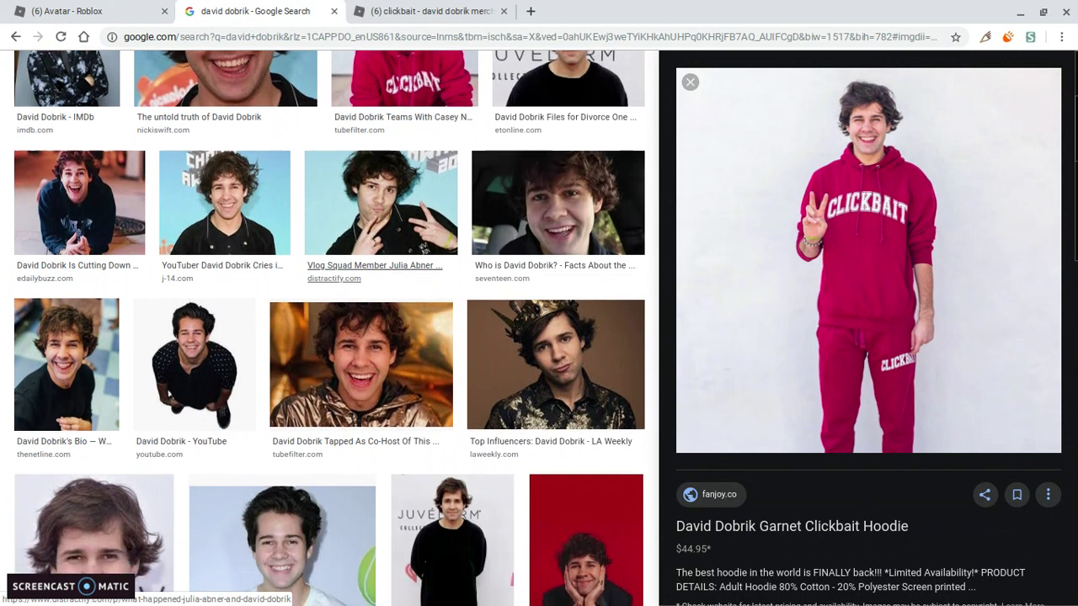
pyautogui.scroll(-2, 510, 229)
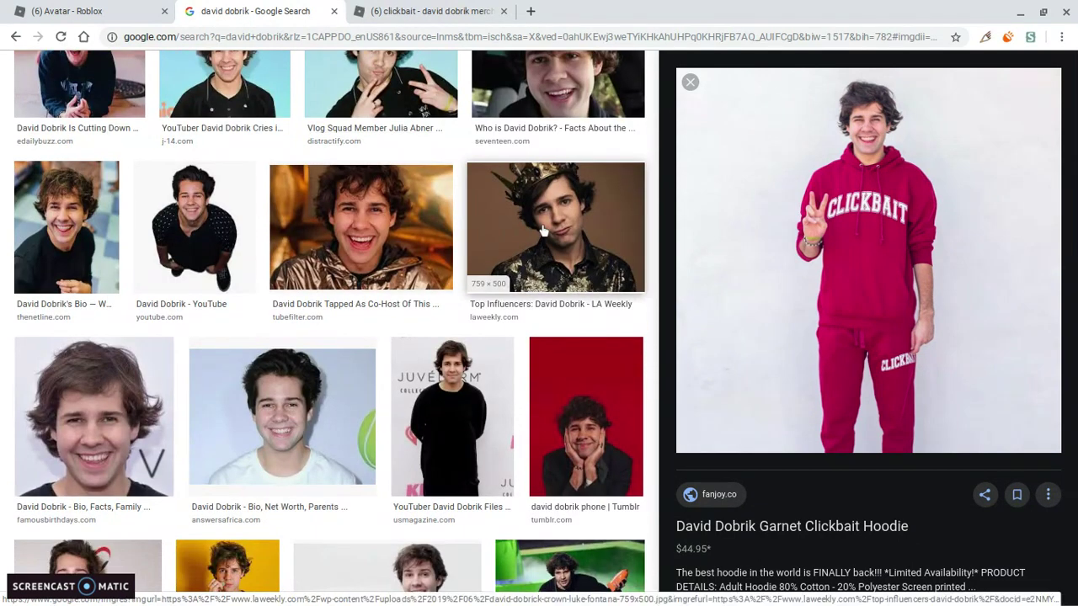
pyautogui.click(543, 231)
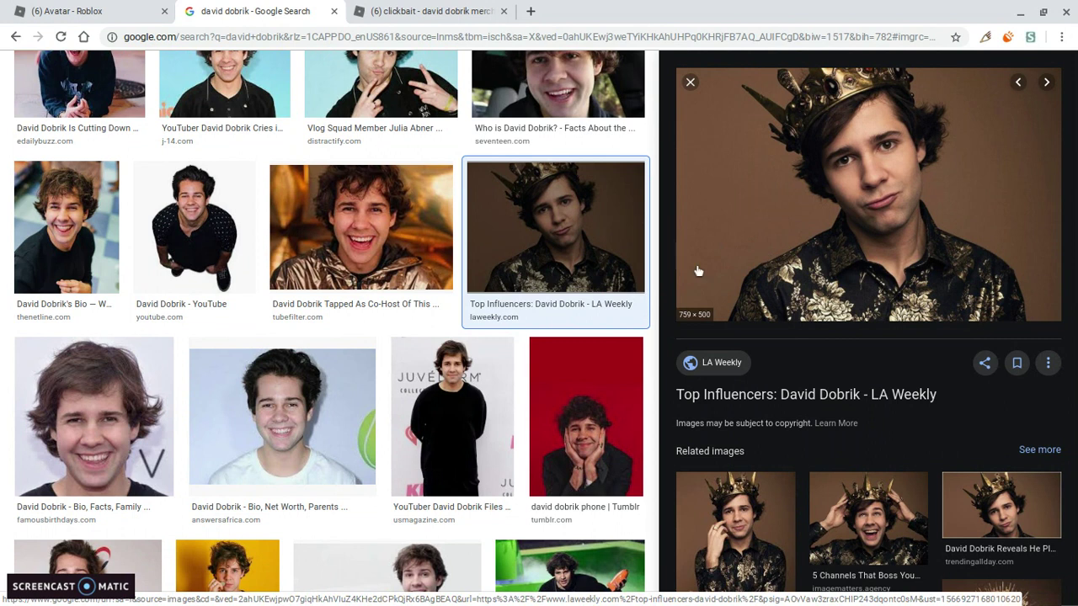
pyautogui.scroll(-1, 396, 266)
pyautogui.scroll(-3, 396, 267)
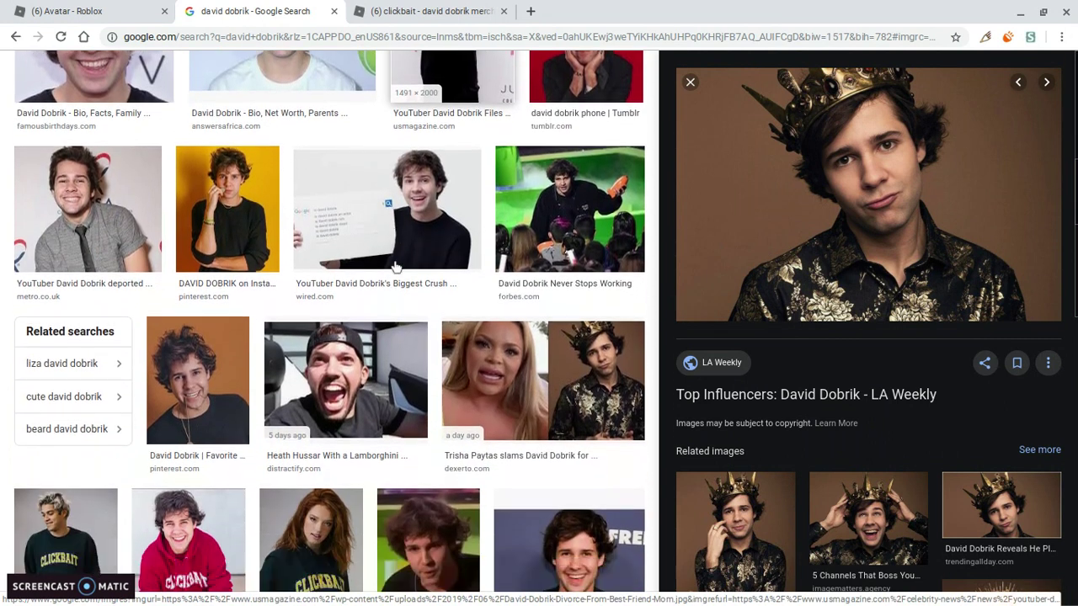
pyautogui.scroll(-5, 421, 249)
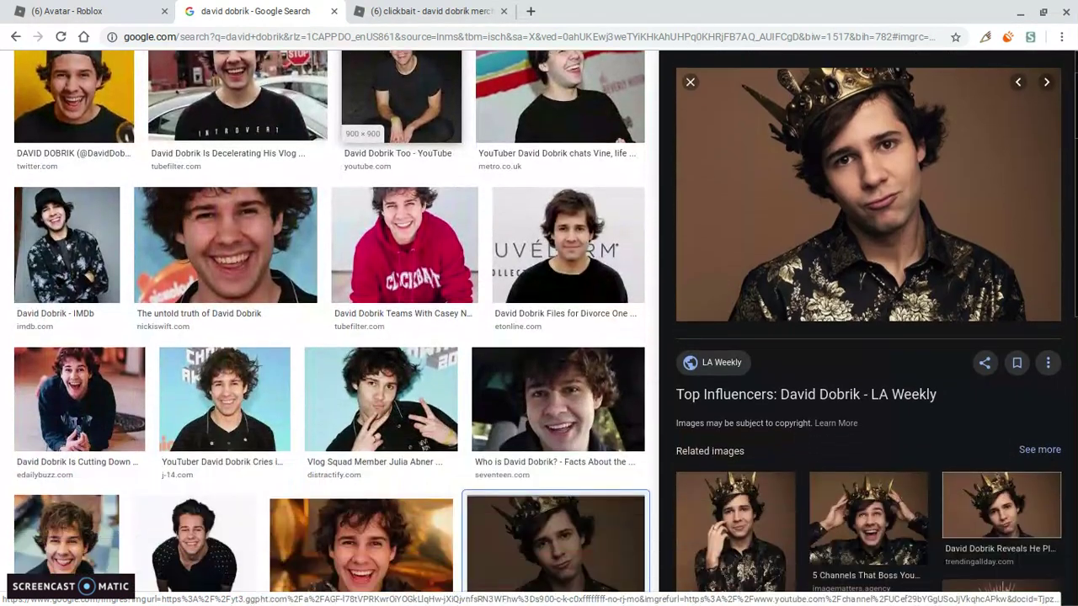
pyautogui.scroll(1, 423, 251)
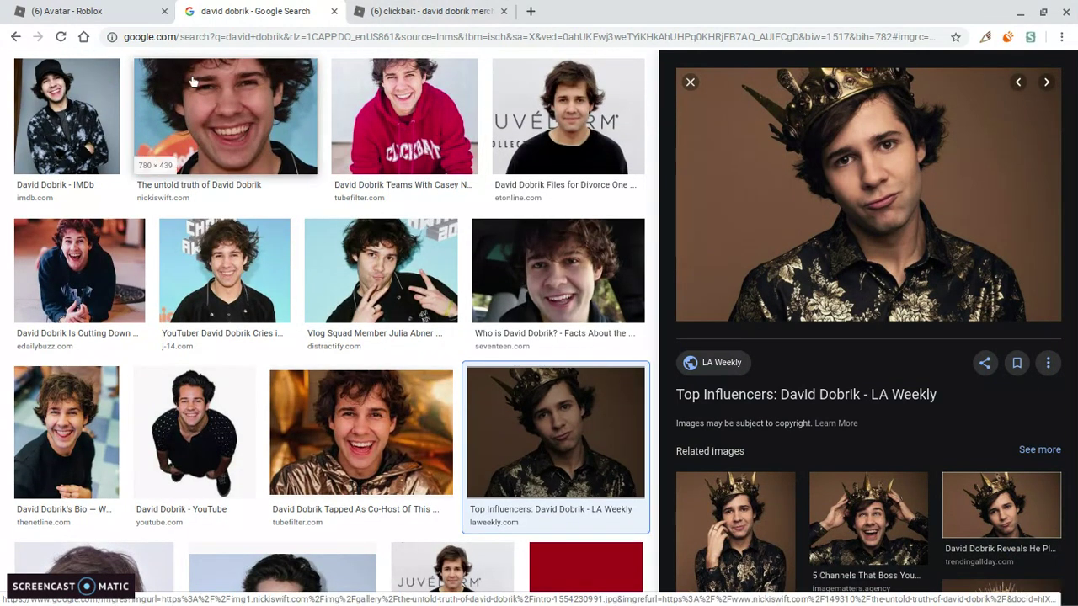
pyautogui.click(105, 7)
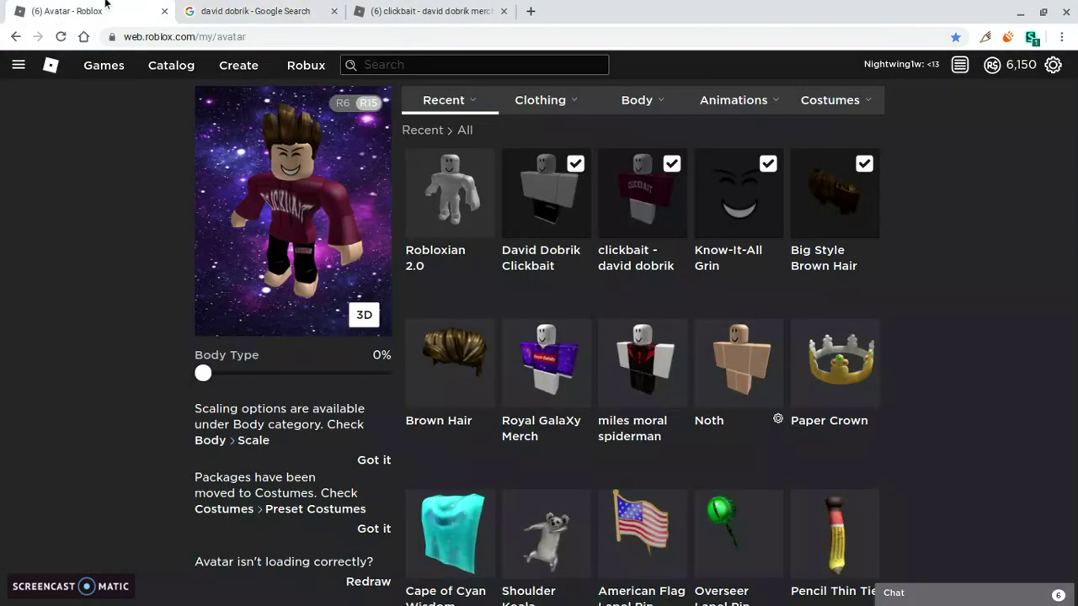
# - Add the Paper Crown from the Recent list to the avatar's Clickbait outfit, grin and brown hair
pyautogui.click(875, 392)
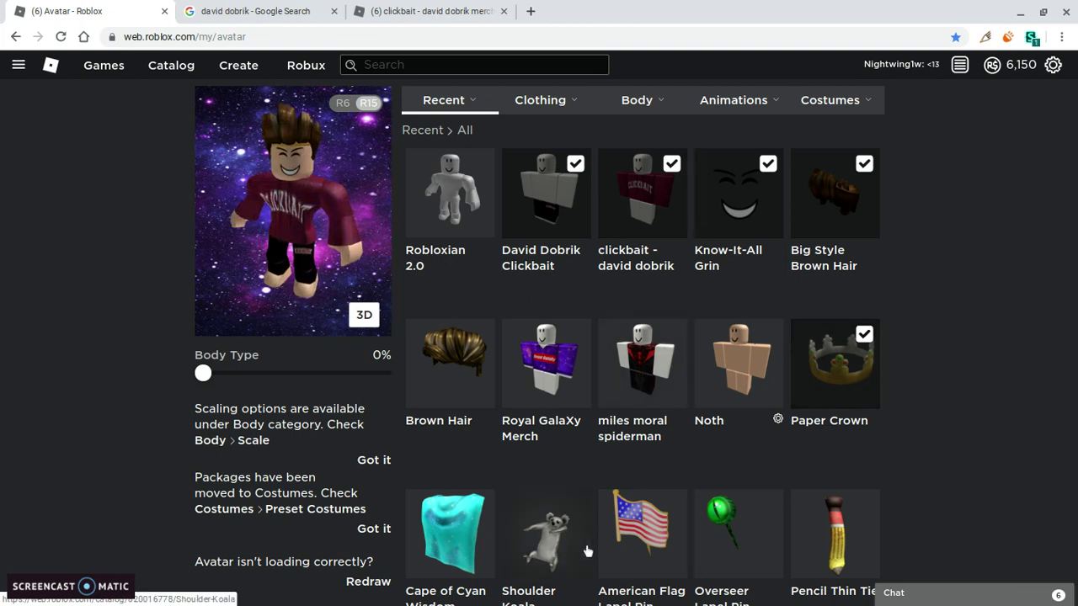
pyautogui.click(19, 67)
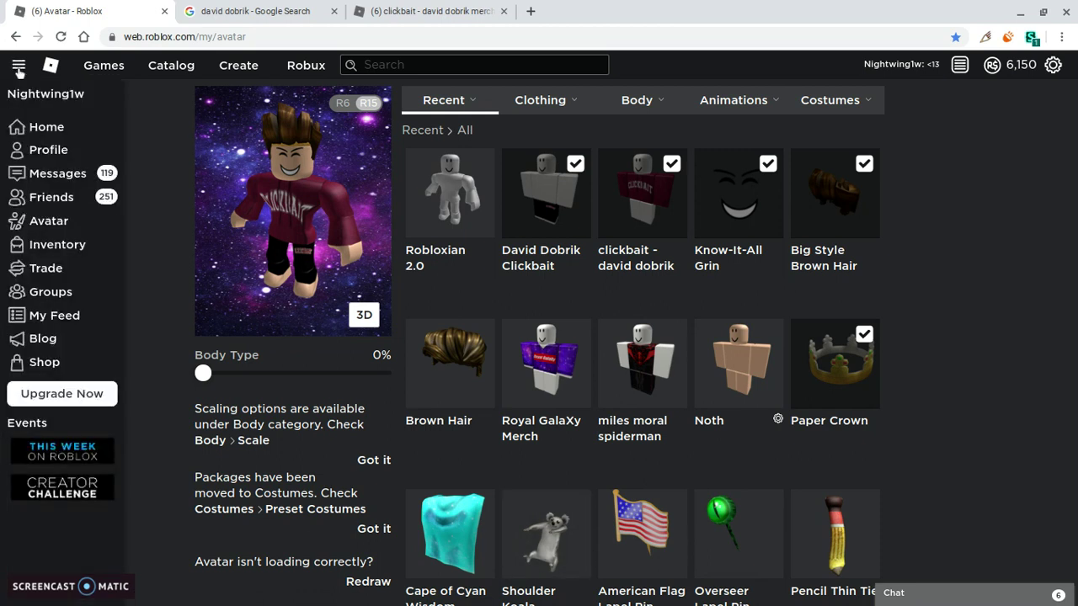
# - Open Group Admin for #GalaXy Koalas and show its Payouts section with 9 Robux in funds
pyautogui.click(60, 291)
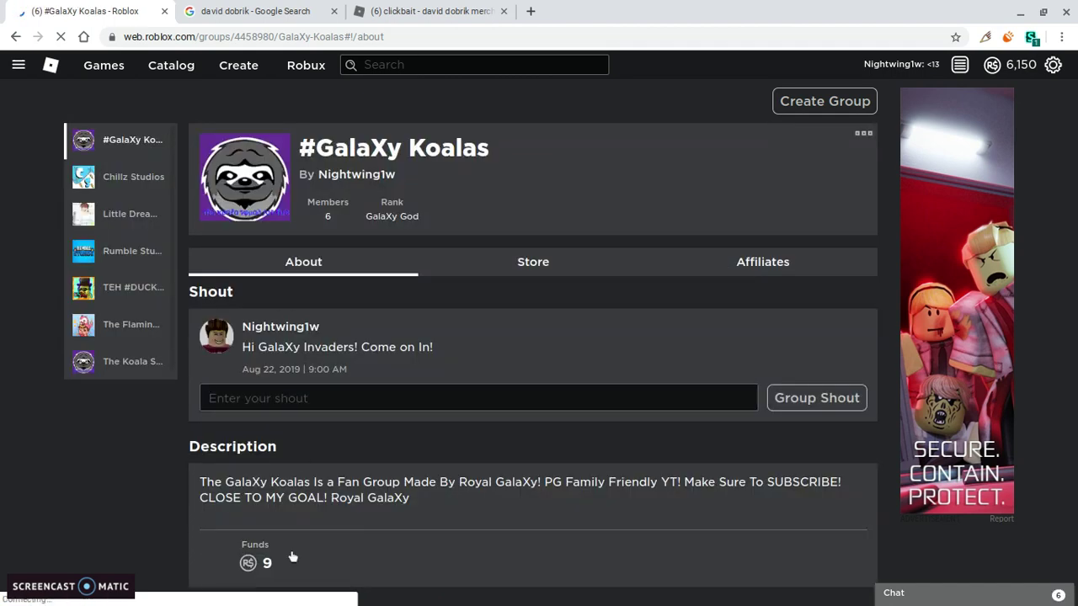
pyautogui.click(863, 133)
pyautogui.click(854, 158)
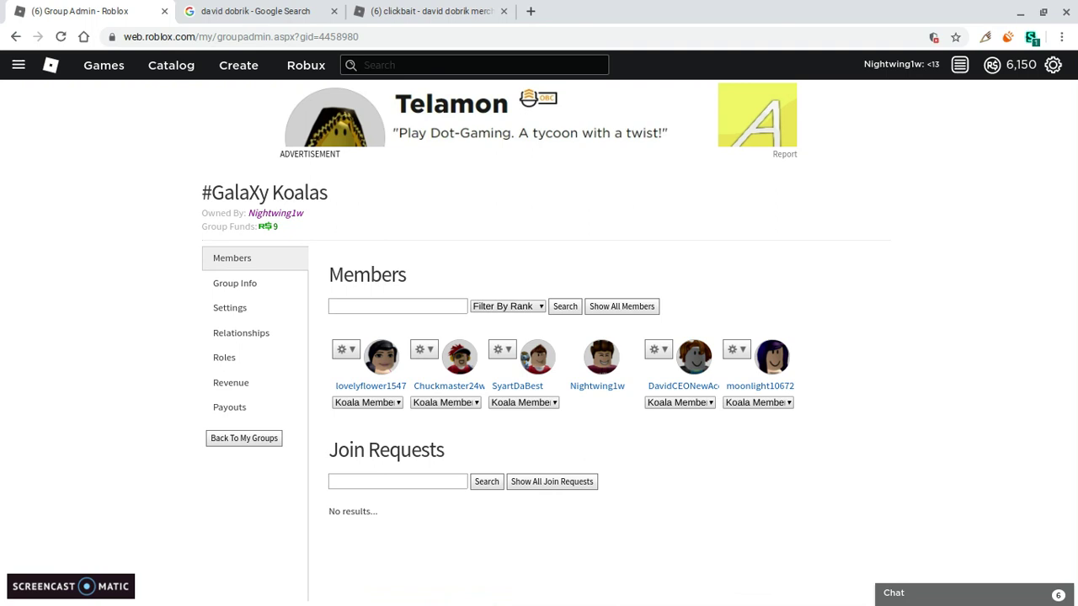
pyautogui.click(270, 408)
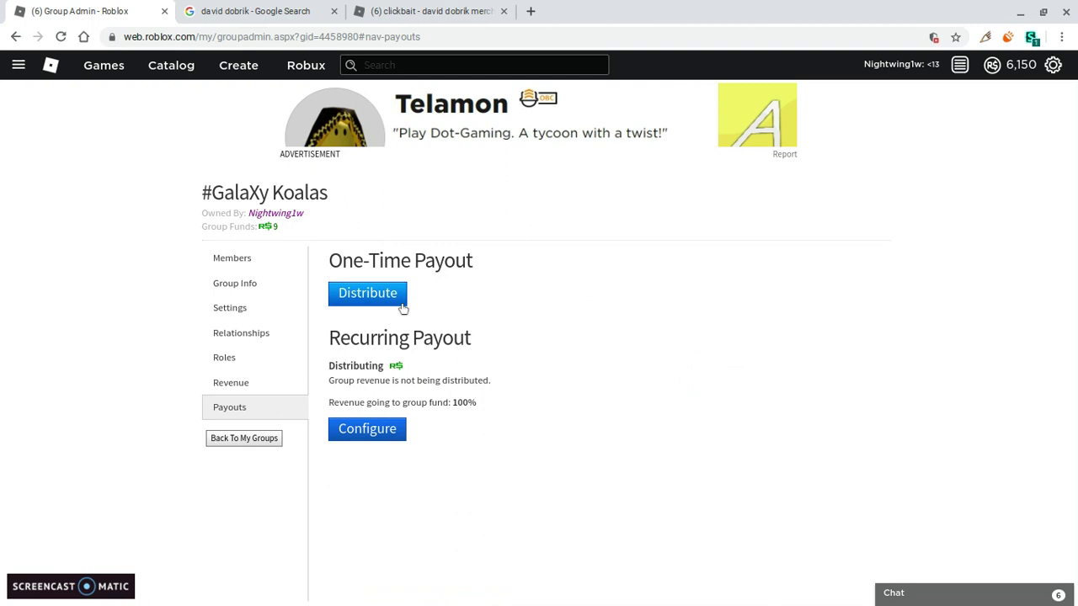
pyautogui.click(402, 301)
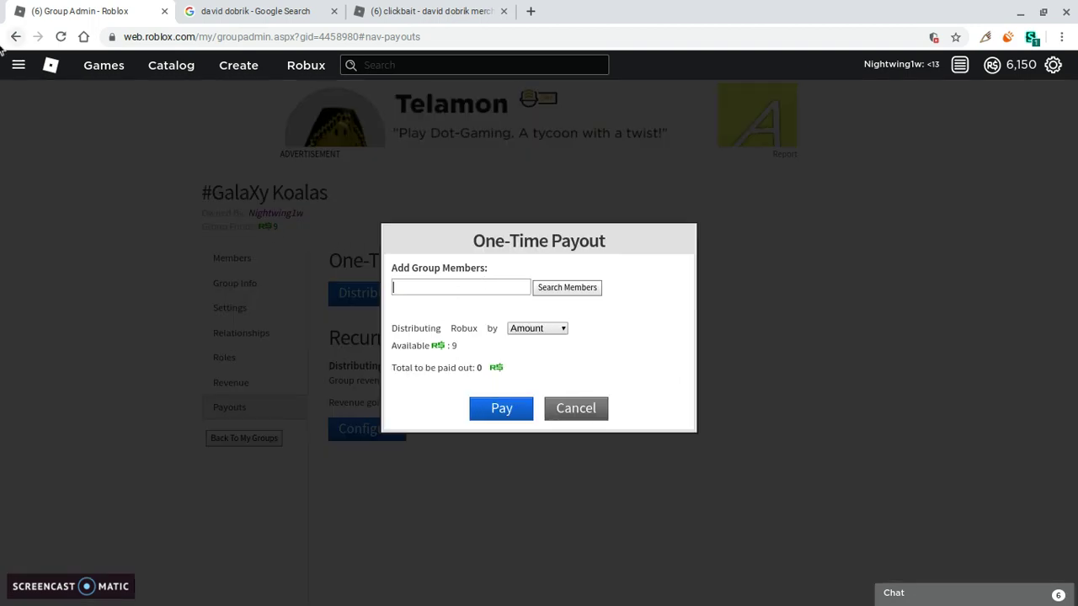
pyautogui.click(15, 70)
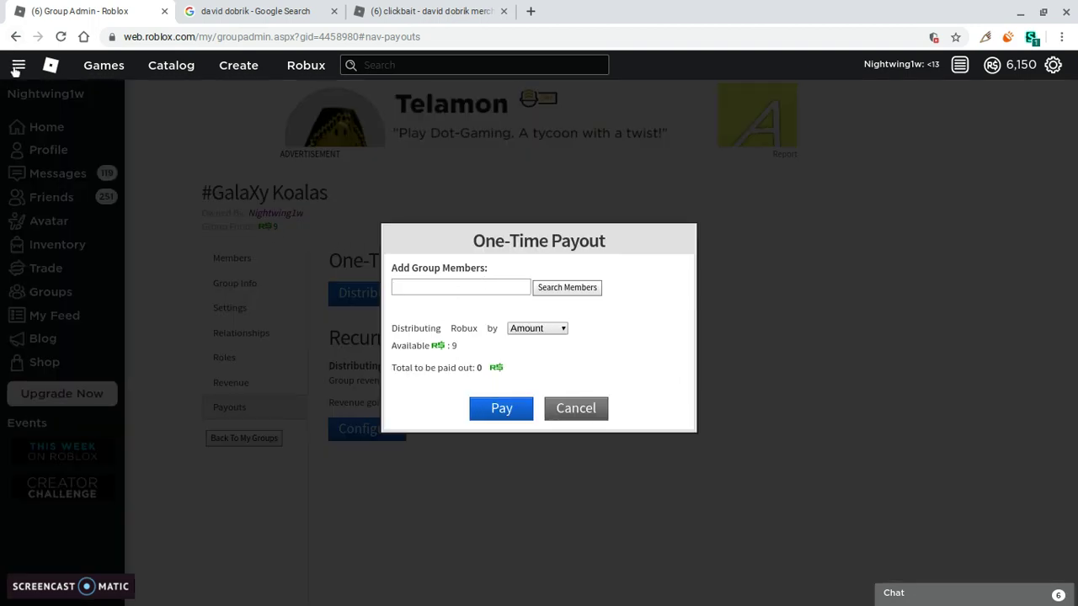
pyautogui.click(201, 192)
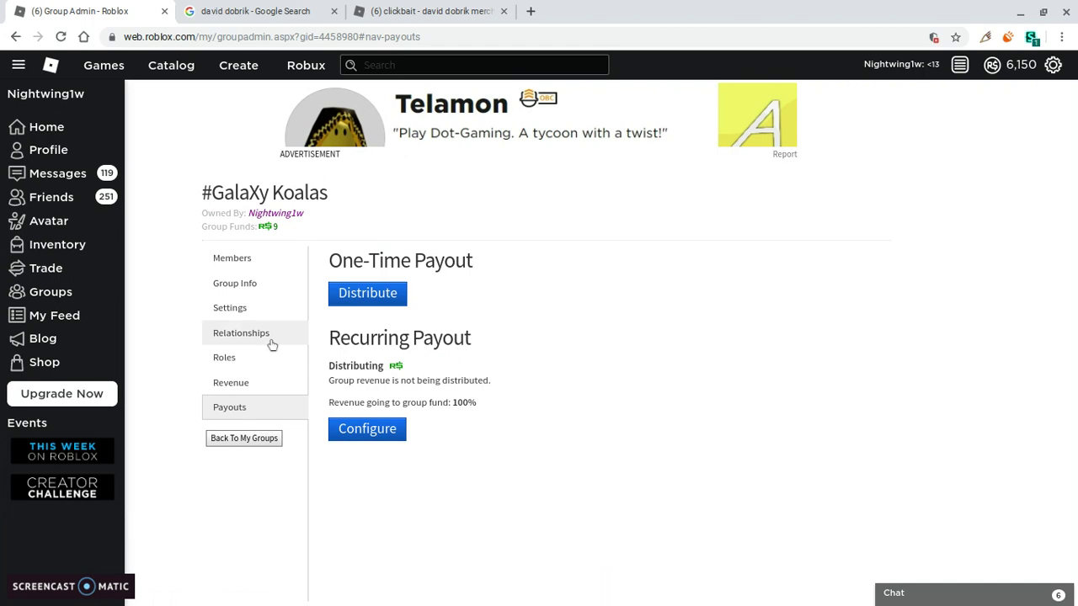
pyautogui.click(261, 393)
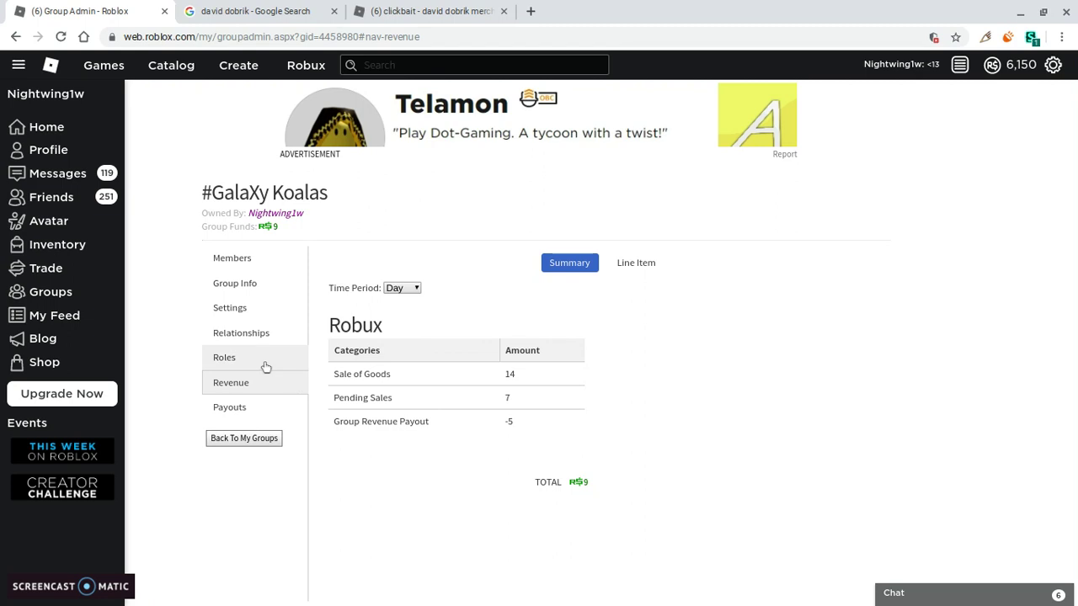
pyautogui.click(264, 366)
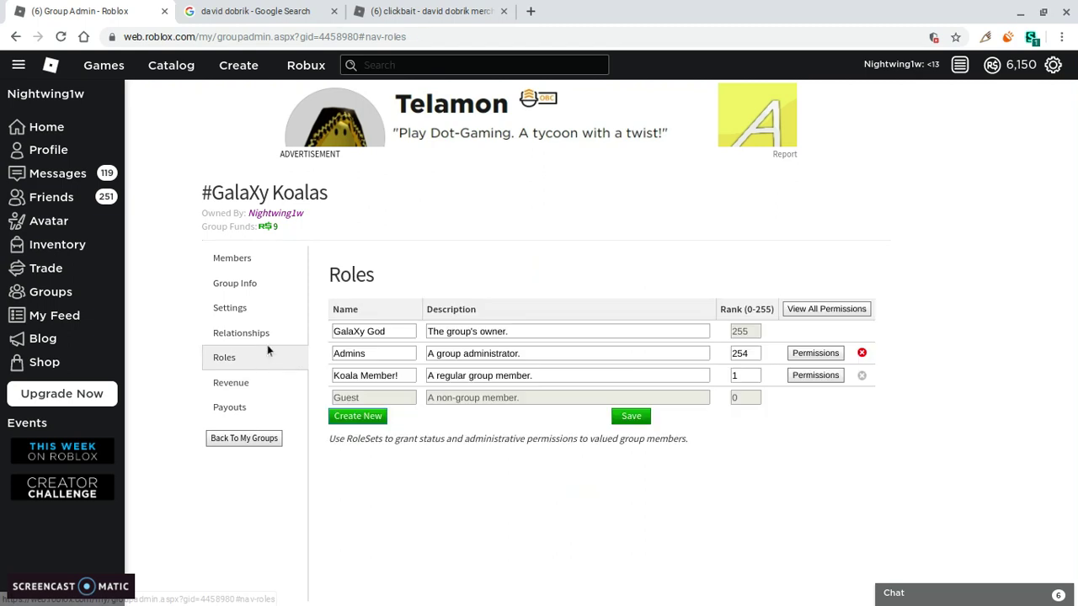
pyautogui.click(268, 338)
pyautogui.click(266, 312)
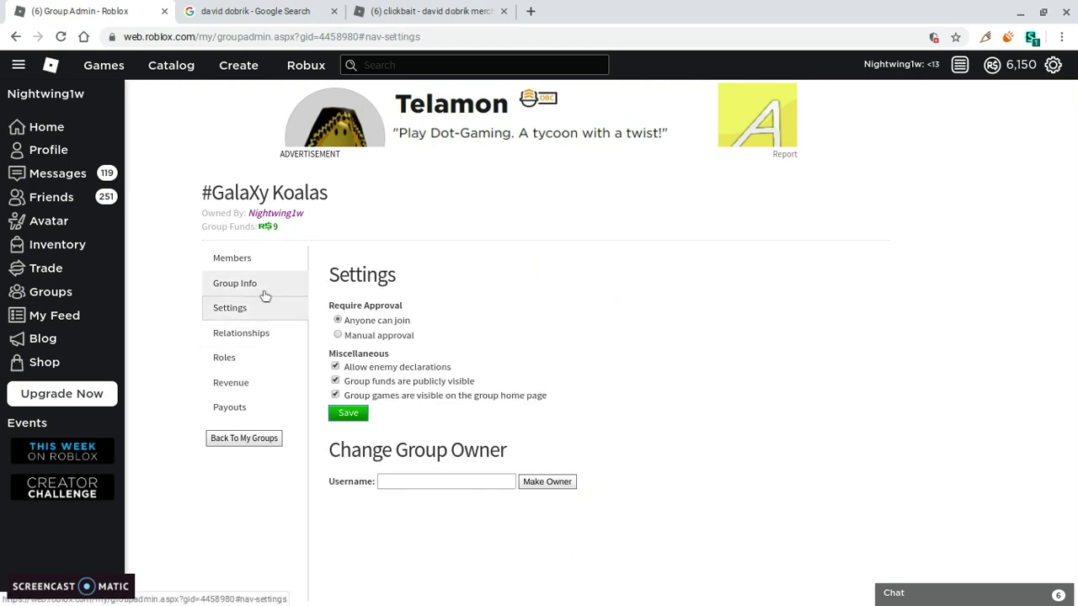
pyautogui.click(263, 285)
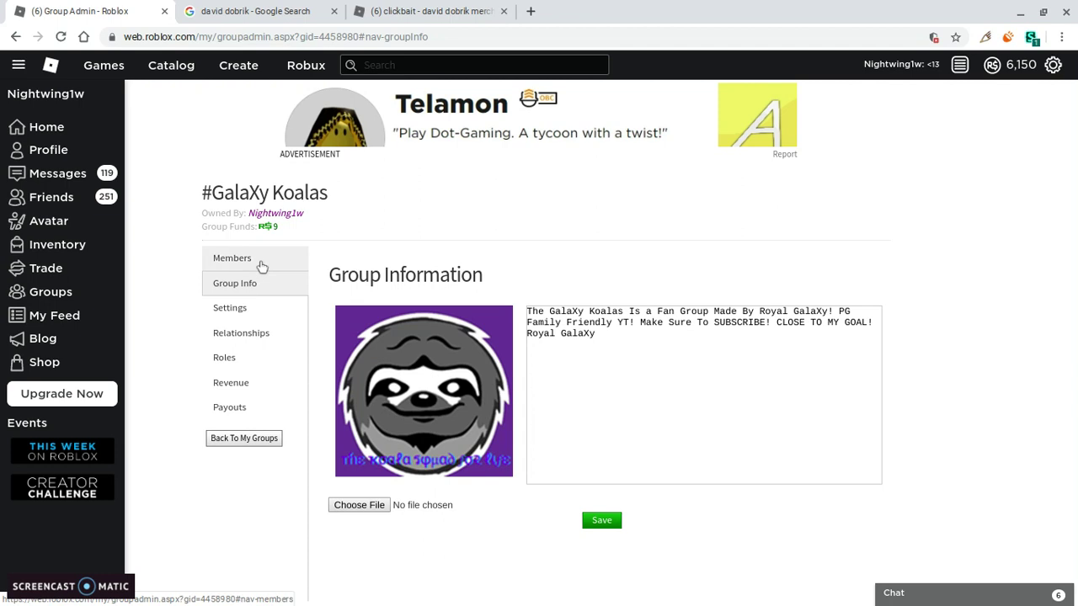
pyautogui.click(262, 264)
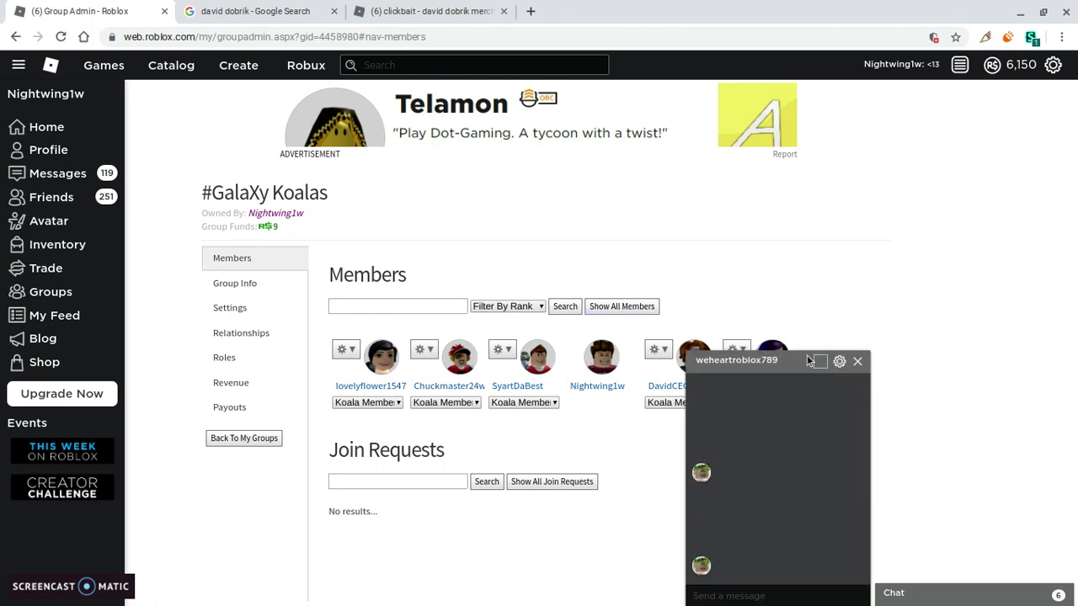
pyautogui.click(784, 361)
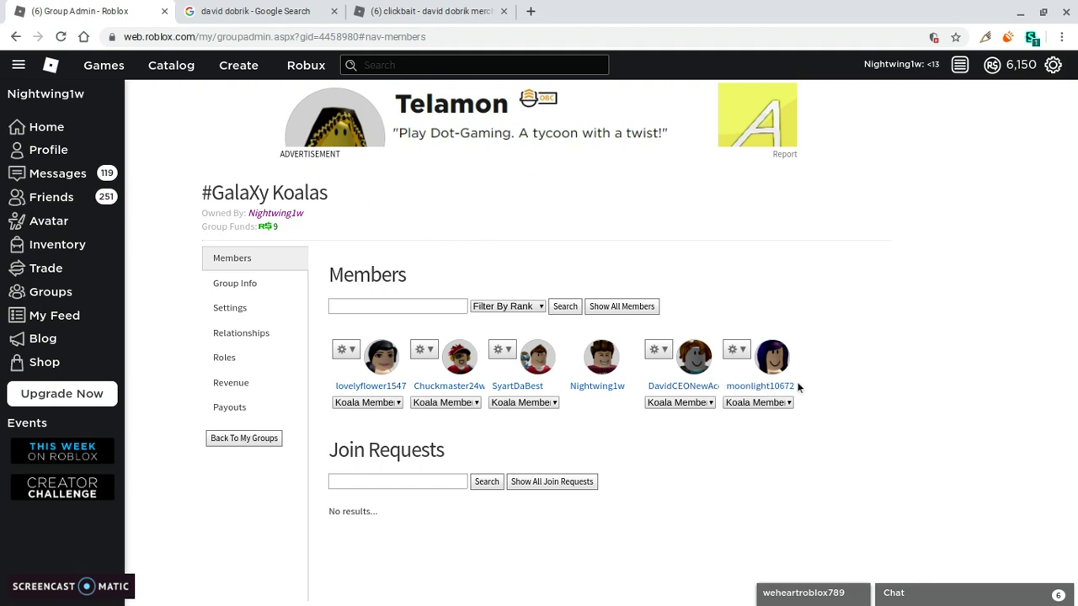
# - Copy the last member's username and send them a one-time 5 Robux payout from group funds
pyautogui.moveTo(814, 382); pyautogui.dragTo(729, 385)
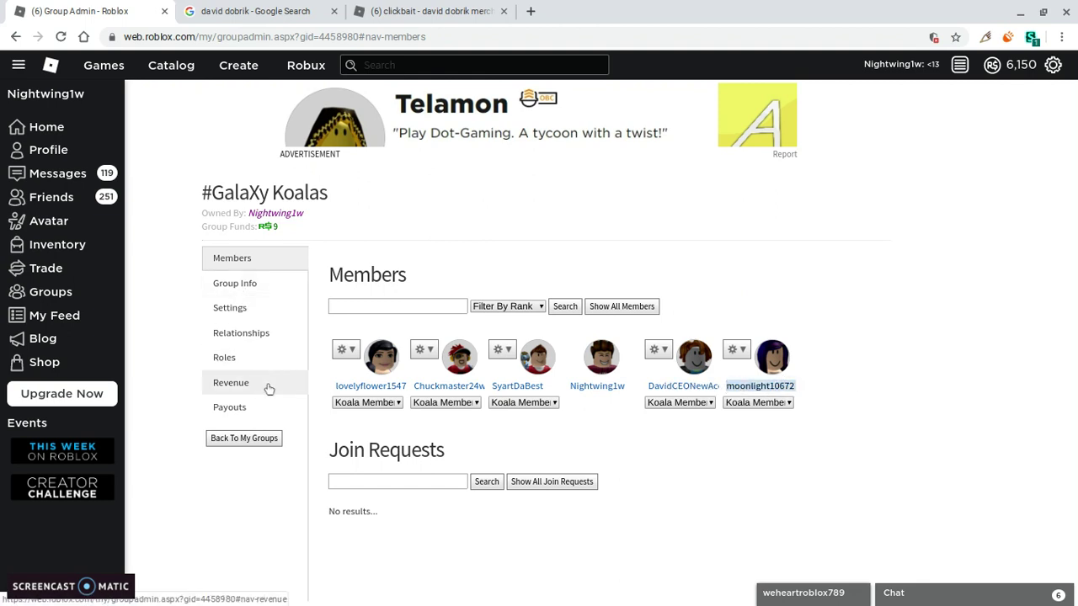
pyautogui.click(263, 412)
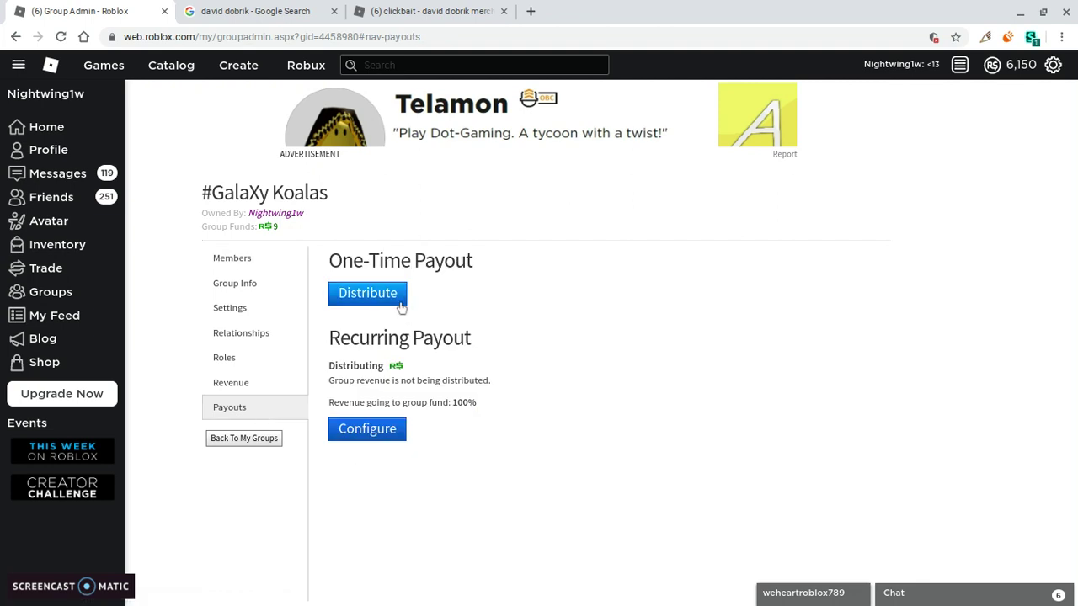
pyautogui.click(401, 301)
pyautogui.hotkey('ctrl', 'v')
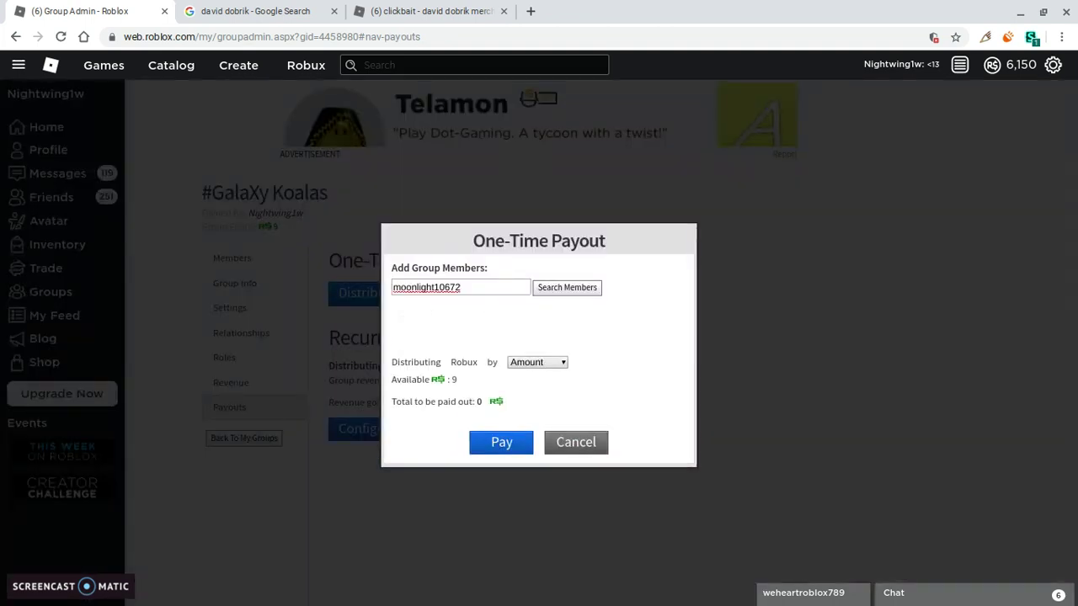
pyautogui.click(416, 327)
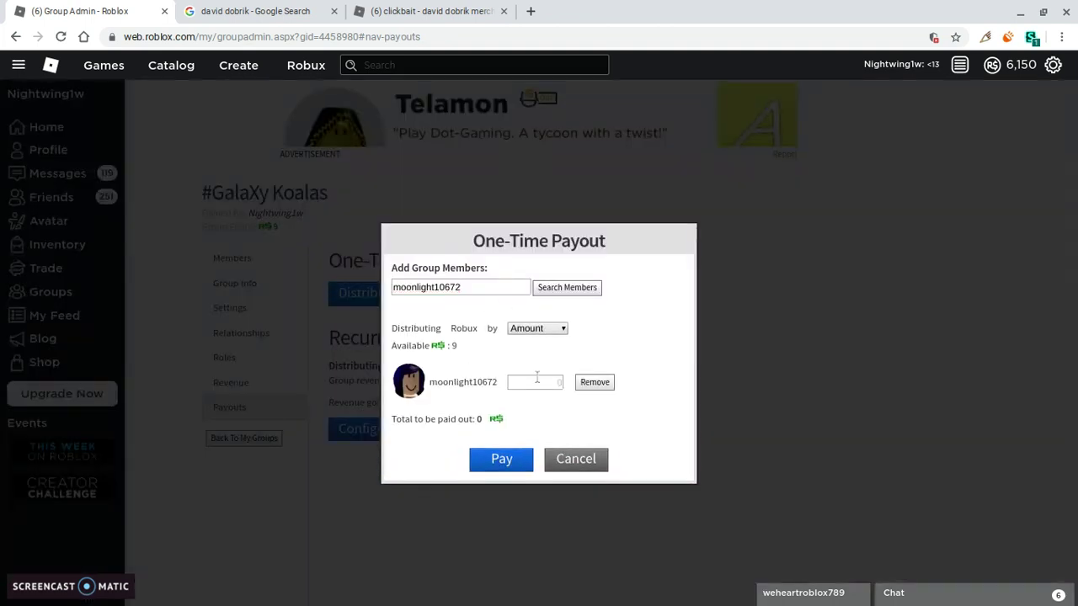
pyautogui.write('5')
pyautogui.click(495, 475)
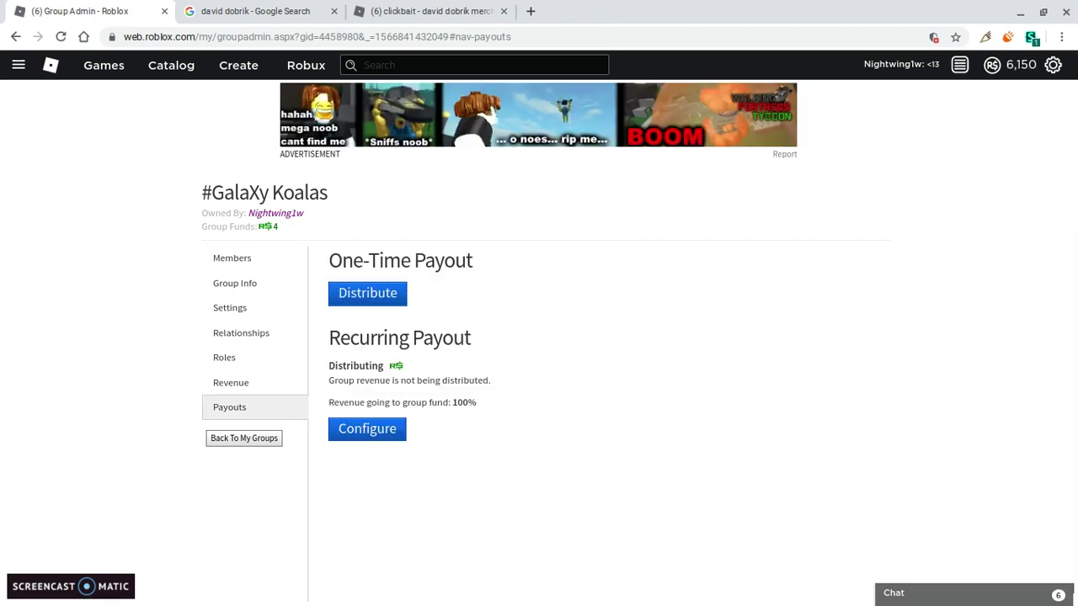
pyautogui.click(274, 269)
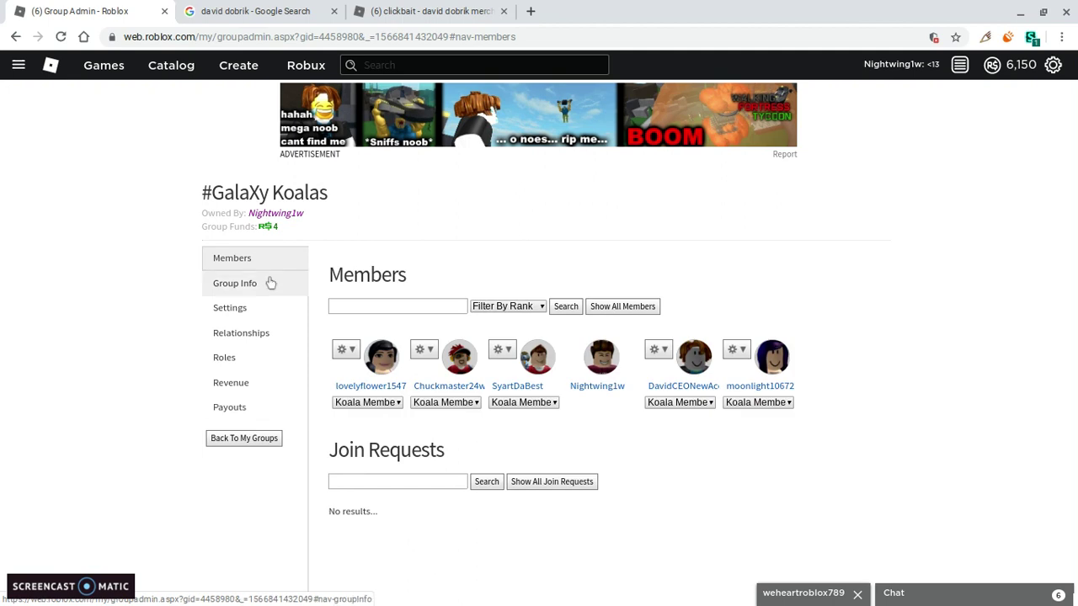
# - Move through Group Info and Members, then view Revenue showing the -10 payout and total of 4
pyautogui.click(270, 283)
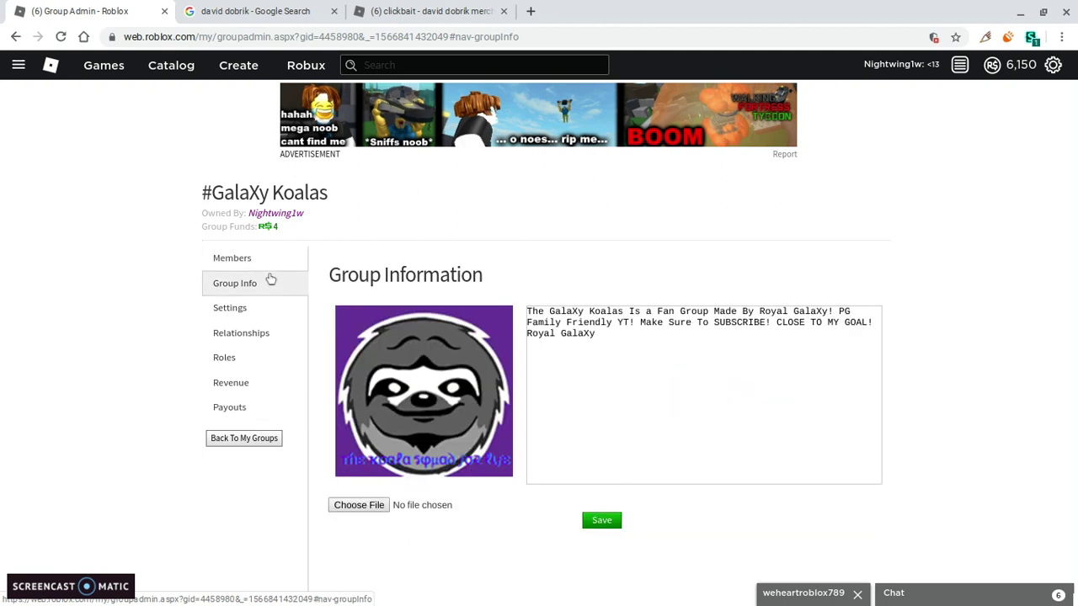
pyautogui.click(272, 273)
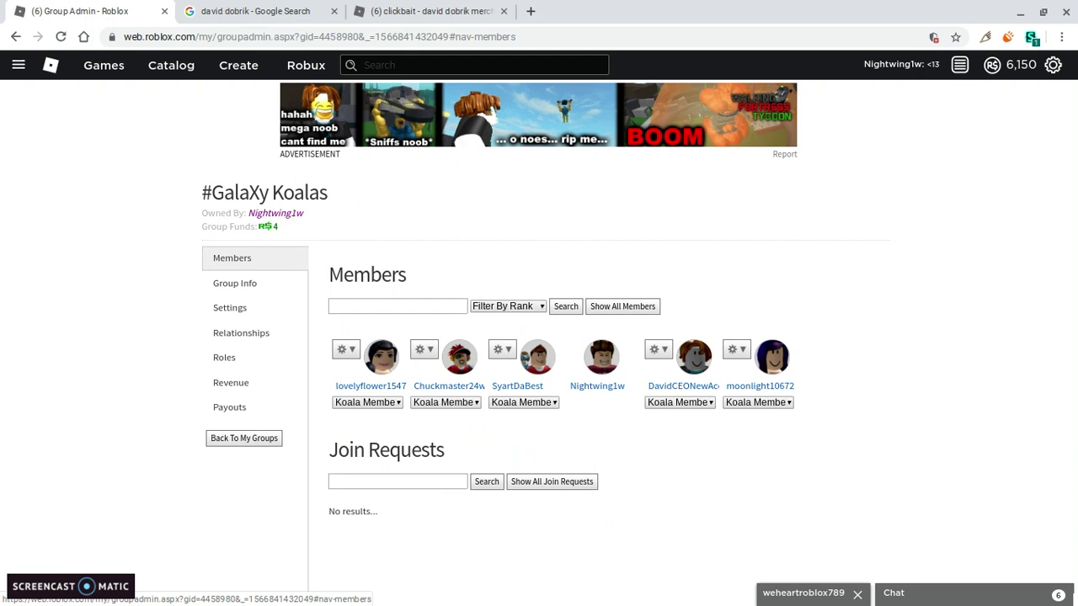
pyautogui.click(245, 387)
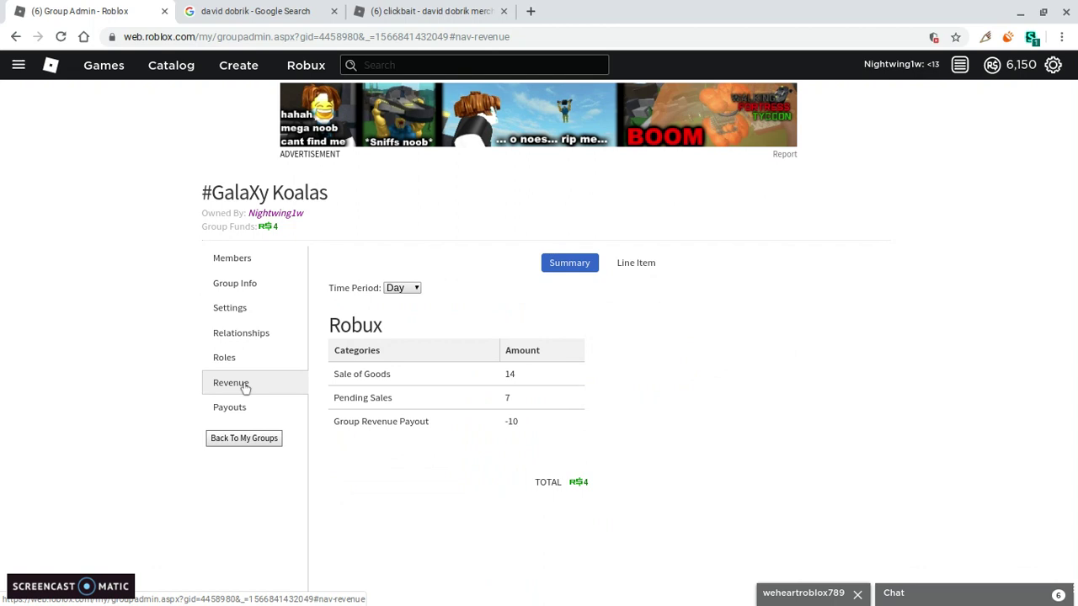